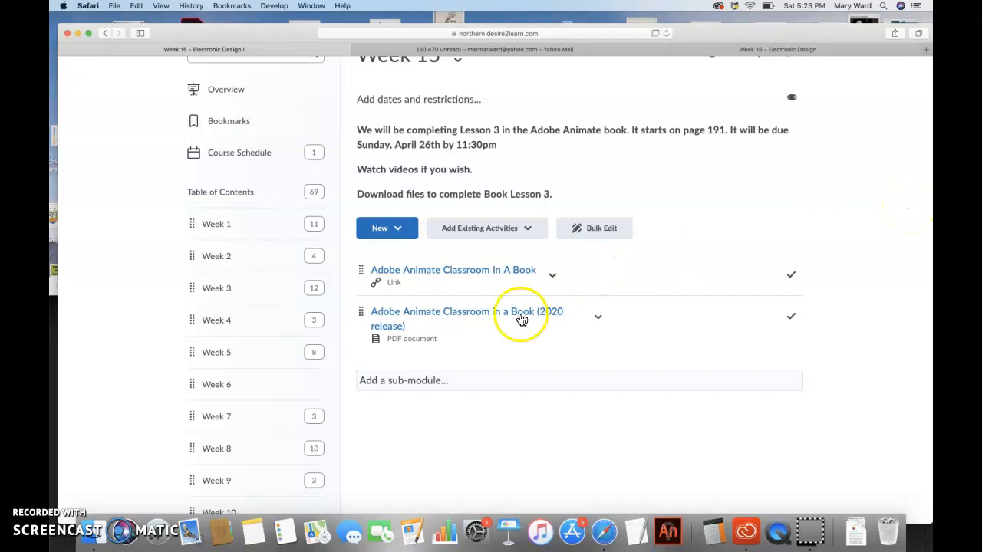
# Step: Read through the Week 15 module's Lesson 3 instructions and its list of course files
pyautogui.scroll(-1, 472, 460)
pyautogui.scroll(-5, 471, 460)
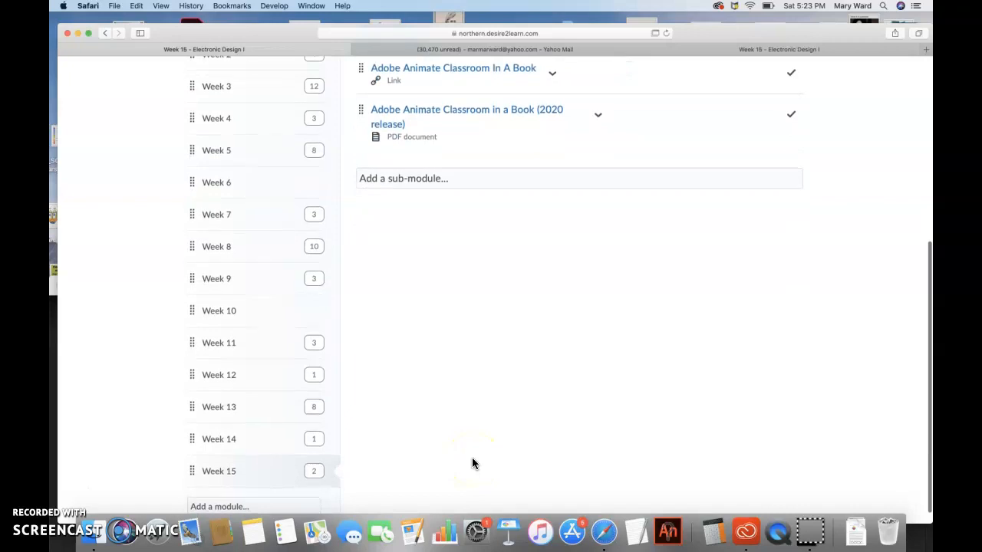
pyautogui.scroll(1, 426, 445)
pyautogui.scroll(3, 426, 445)
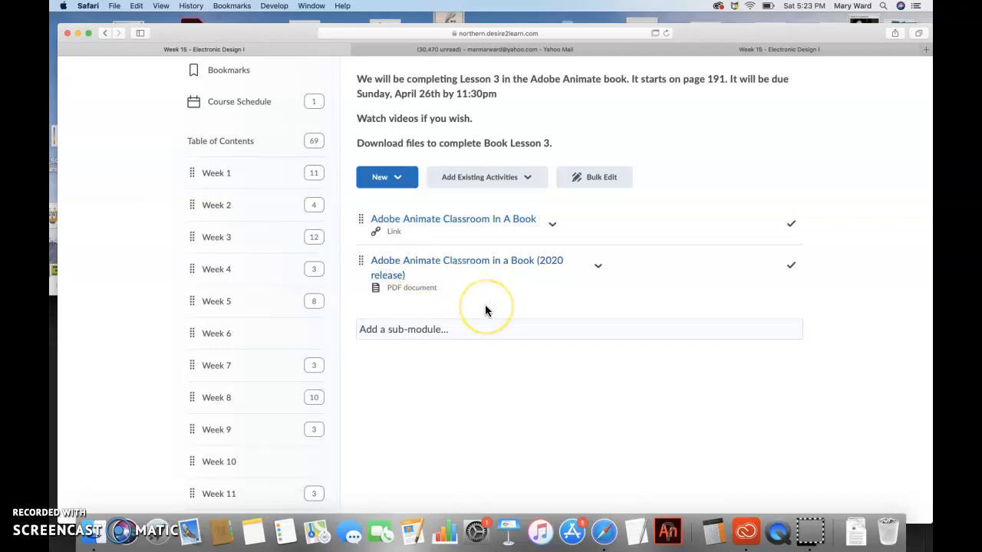
pyautogui.doubleClick(688, 33)
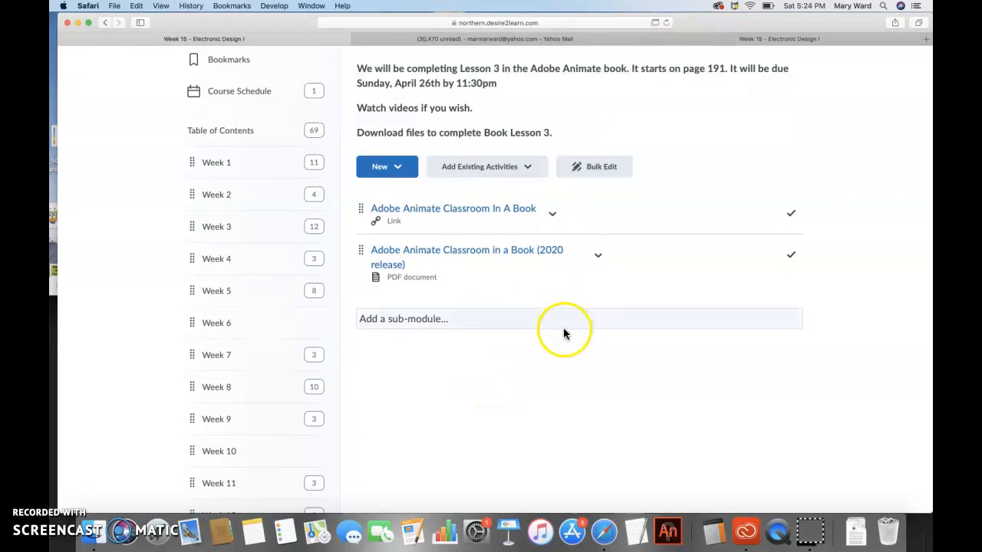
# Step: Minimize the course browser window and close the windows showing the Adobe Animate Classroom in a Book PDF
pyautogui.click(669, 532)
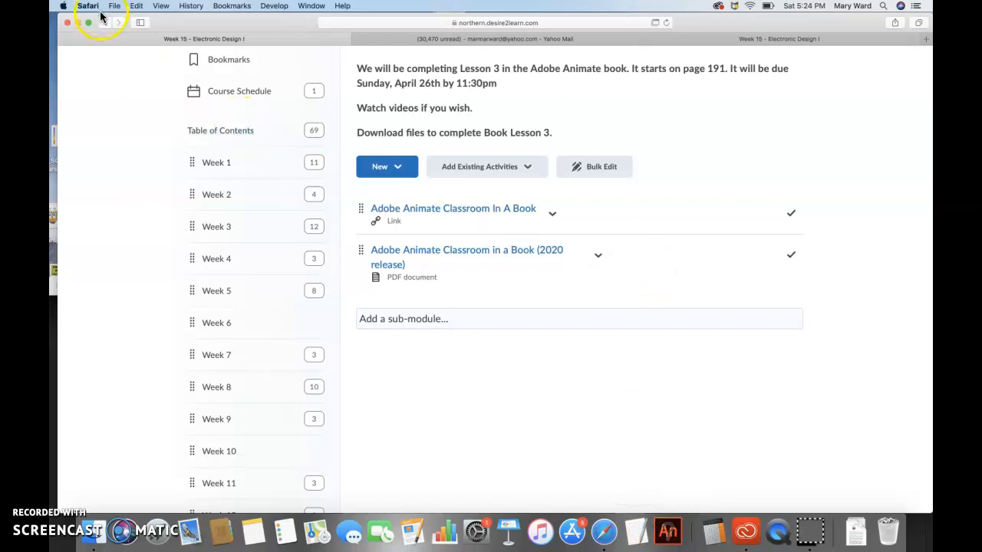
pyautogui.click(77, 22)
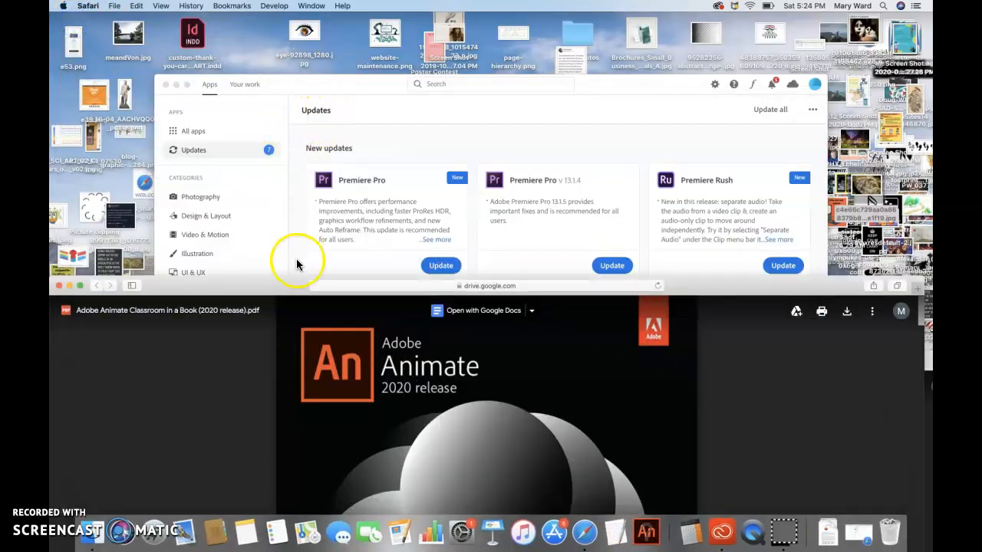
pyautogui.moveTo(236, 285); pyautogui.dragTo(266, 46)
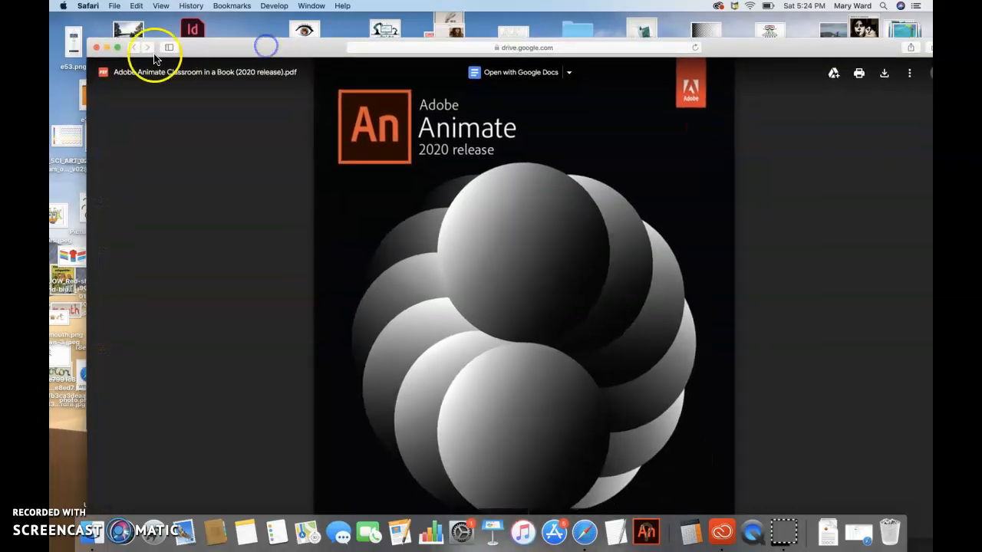
pyautogui.click(95, 47)
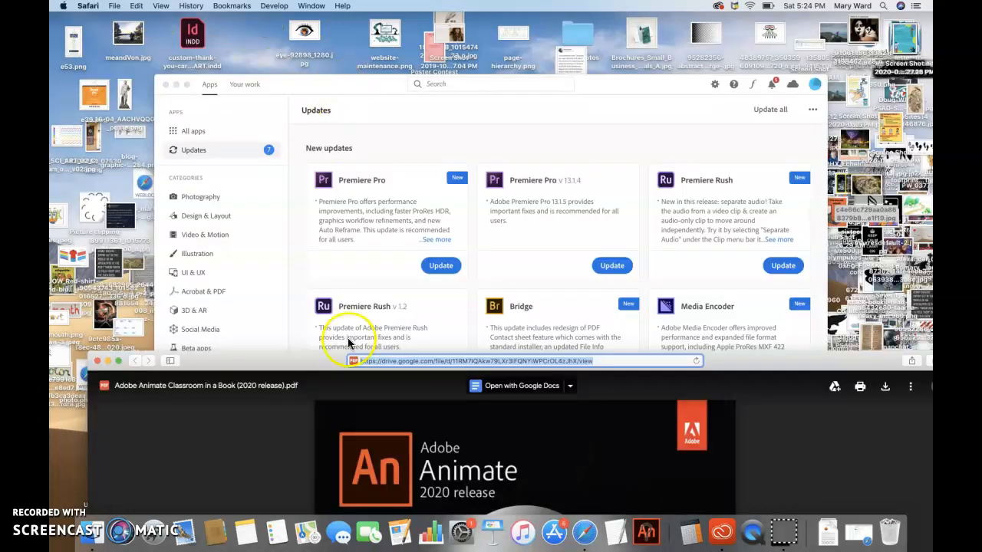
pyautogui.moveTo(301, 369); pyautogui.dragTo(305, 54)
pyautogui.click(97, 54)
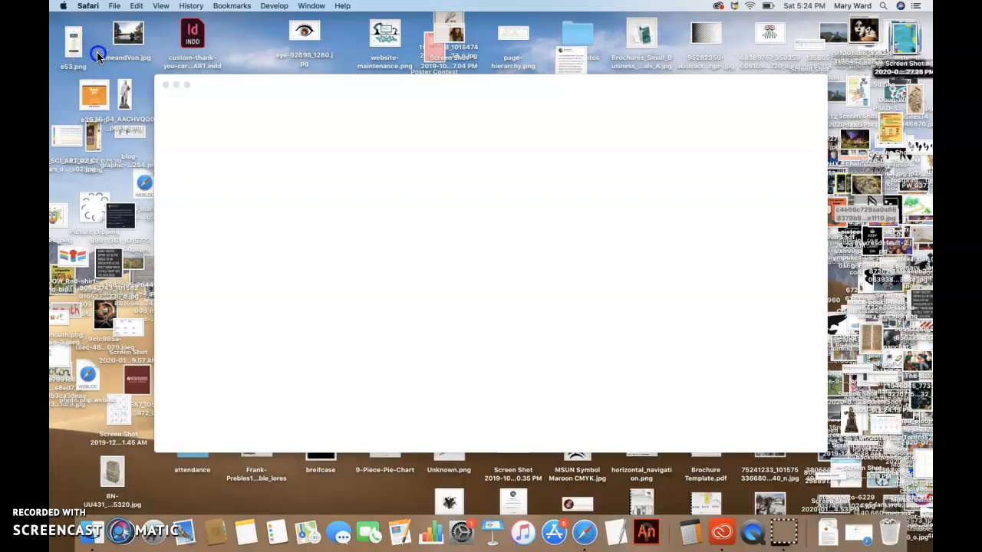
# Step: Launch Animate from the recently updated apps in Creative Cloud and answer No to being new to Animate
pyautogui.click(306, 87)
pyautogui.scroll(-4, 458, 391)
pyautogui.scroll(-7, 458, 391)
pyautogui.scroll(1, 458, 391)
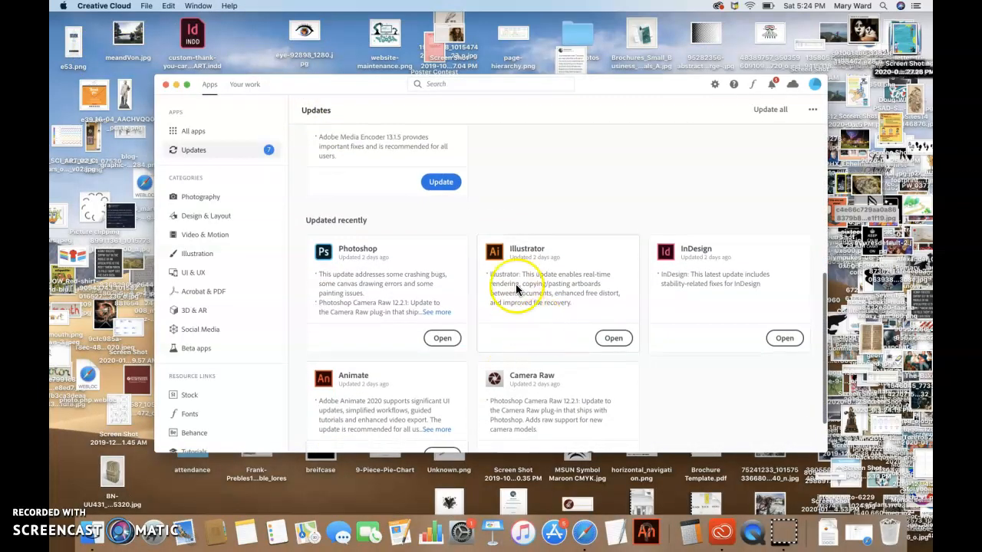
pyautogui.scroll(-2, 499, 381)
pyautogui.click(438, 395)
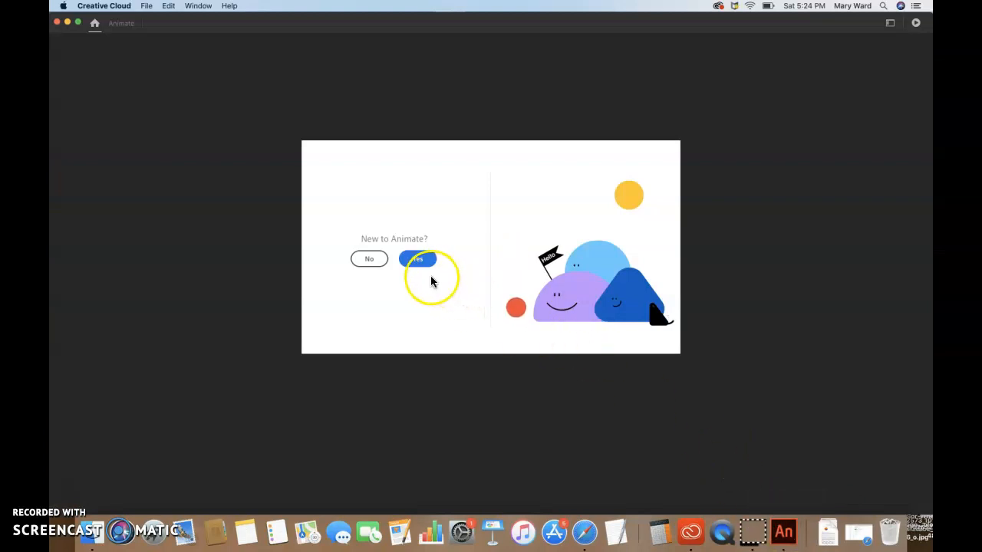
pyautogui.click(370, 264)
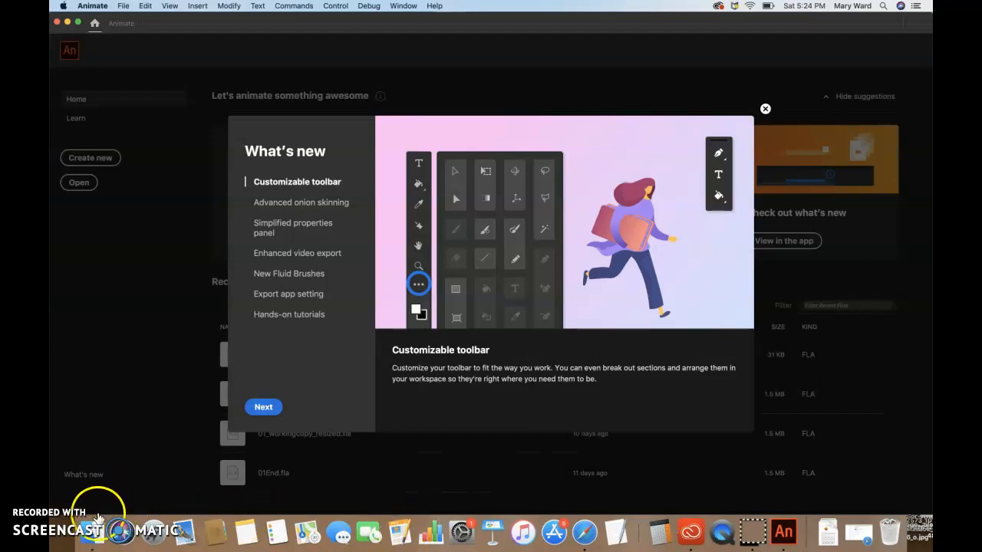
# Step: Switch to Finder and open the Lesson03 folder in animate2020cib, under Documents, GDSN 240 - Electronic Design I, Adobe ANimate
pyautogui.click(92, 529)
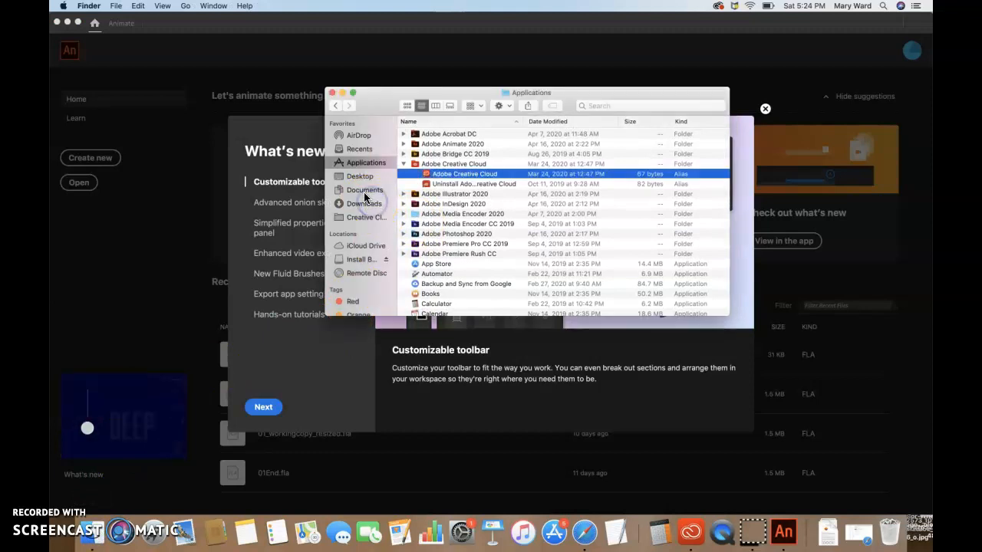
pyautogui.click(363, 189)
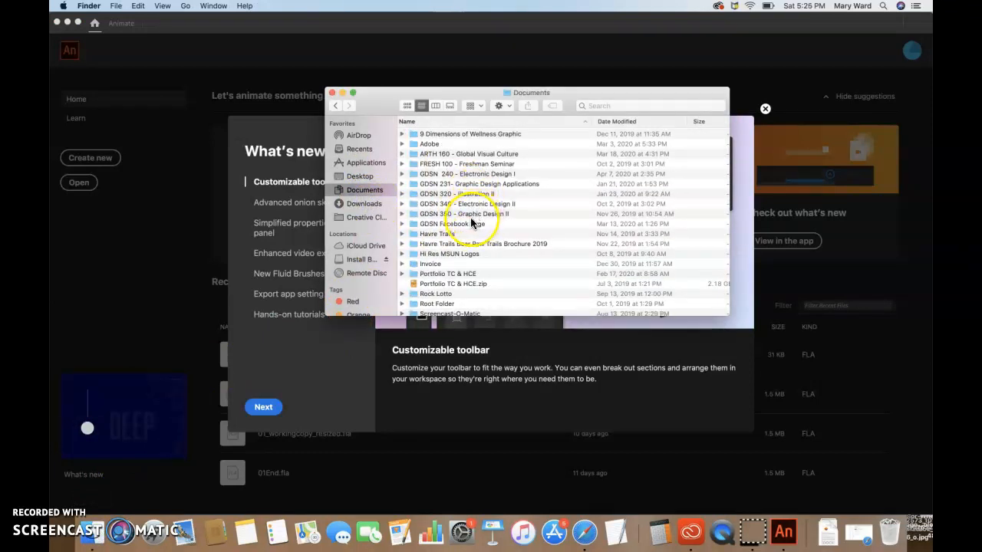
pyautogui.doubleClick(477, 175)
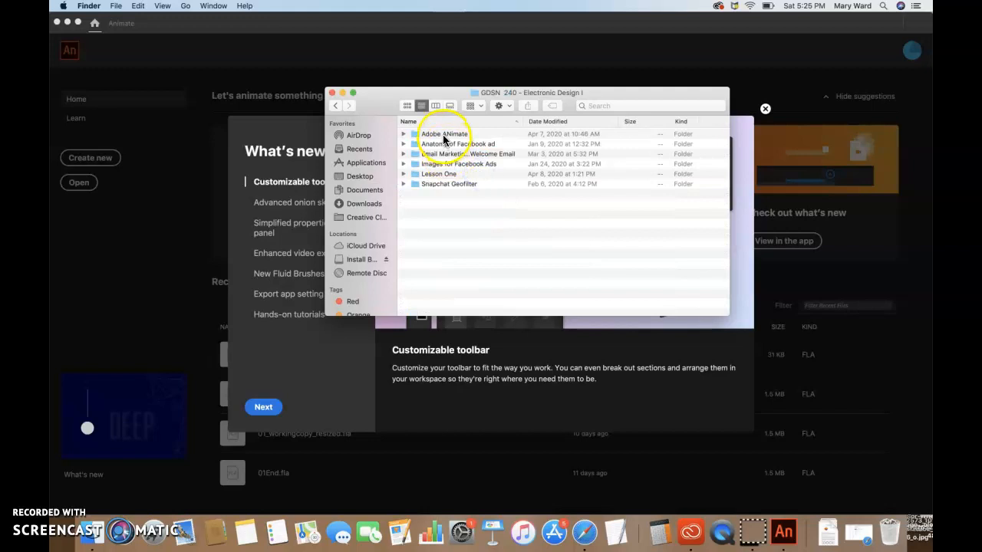
pyautogui.doubleClick(451, 135)
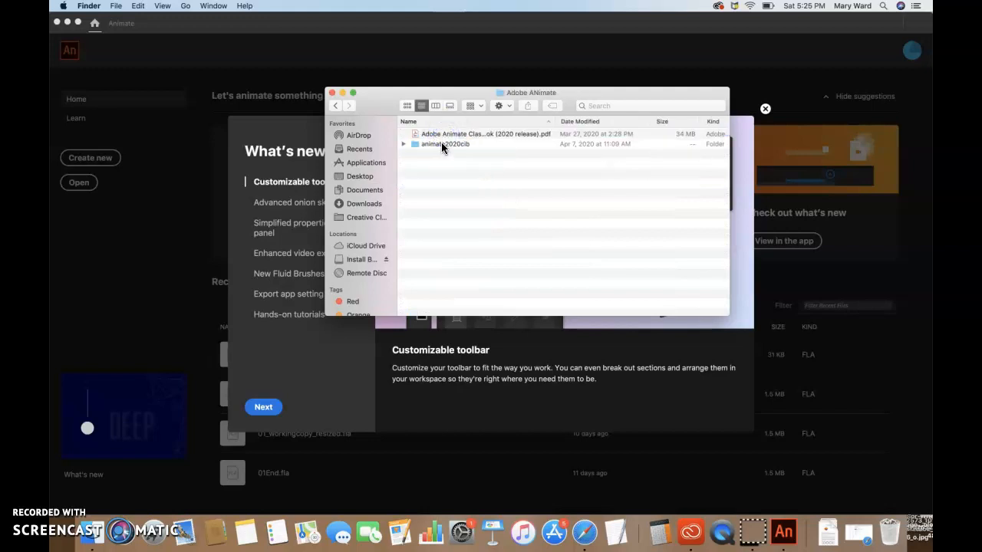
pyautogui.doubleClick(442, 143)
pyautogui.click(439, 154)
pyautogui.doubleClick(439, 153)
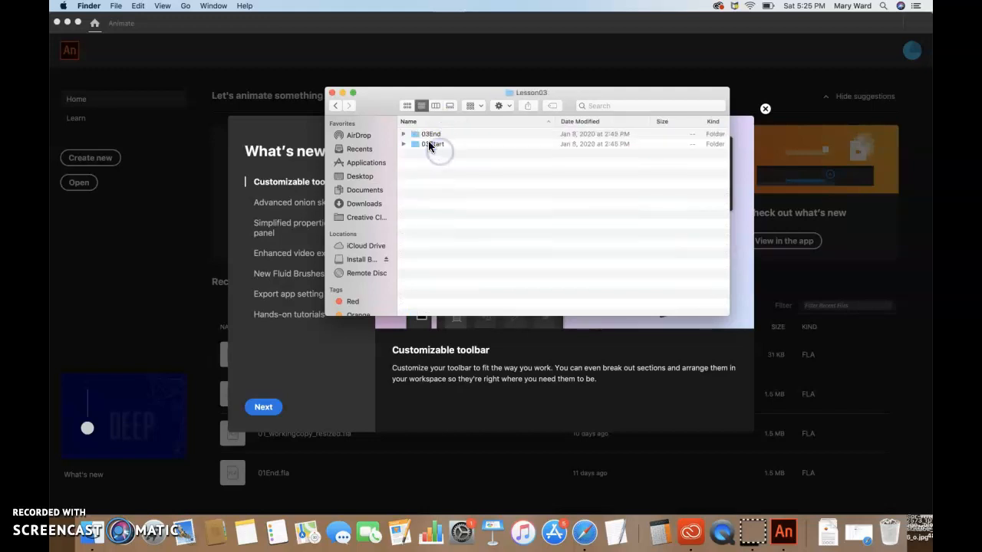
# Step: Play the finished lesson movie 03End.mp4 from the 03End folder and close the player
pyautogui.doubleClick(428, 136)
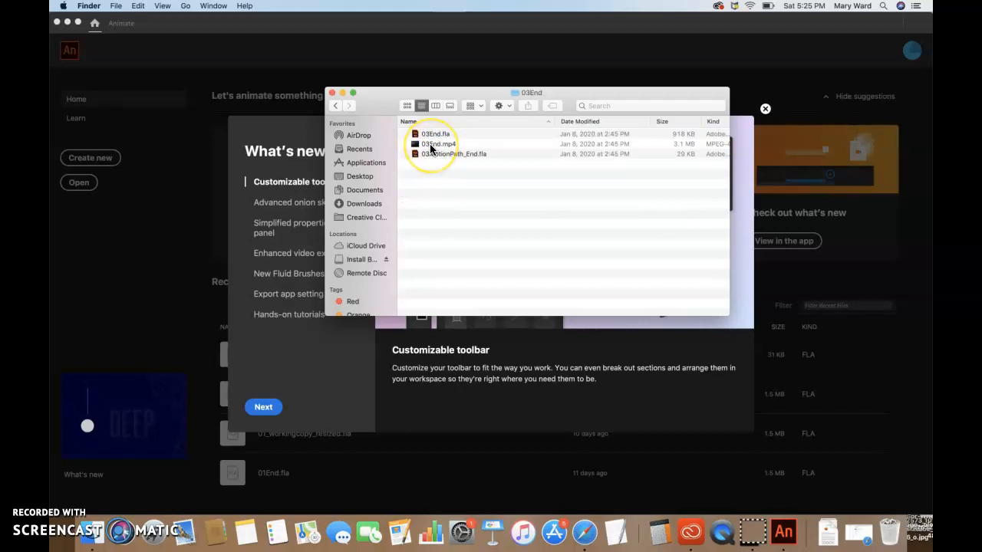
pyautogui.doubleClick(434, 144)
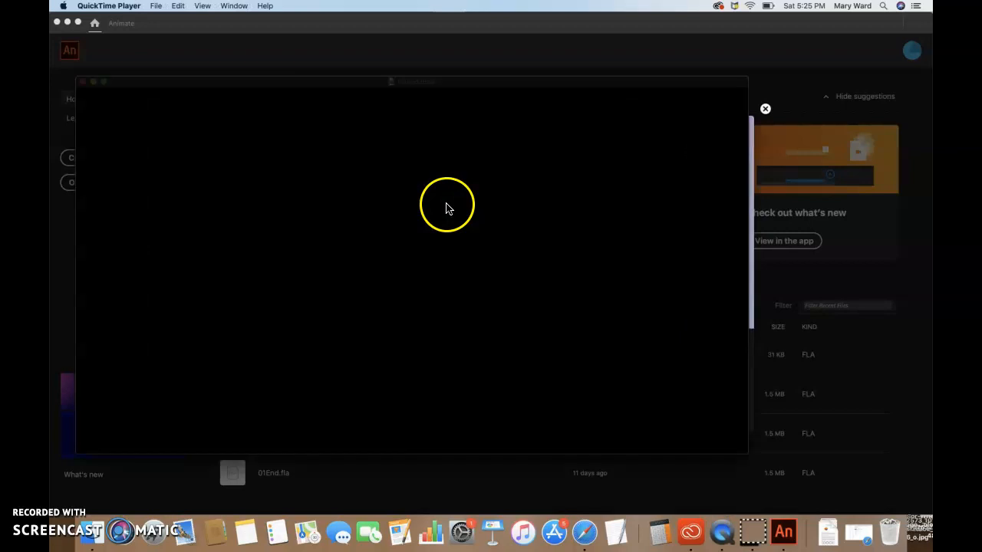
pyautogui.click(411, 368)
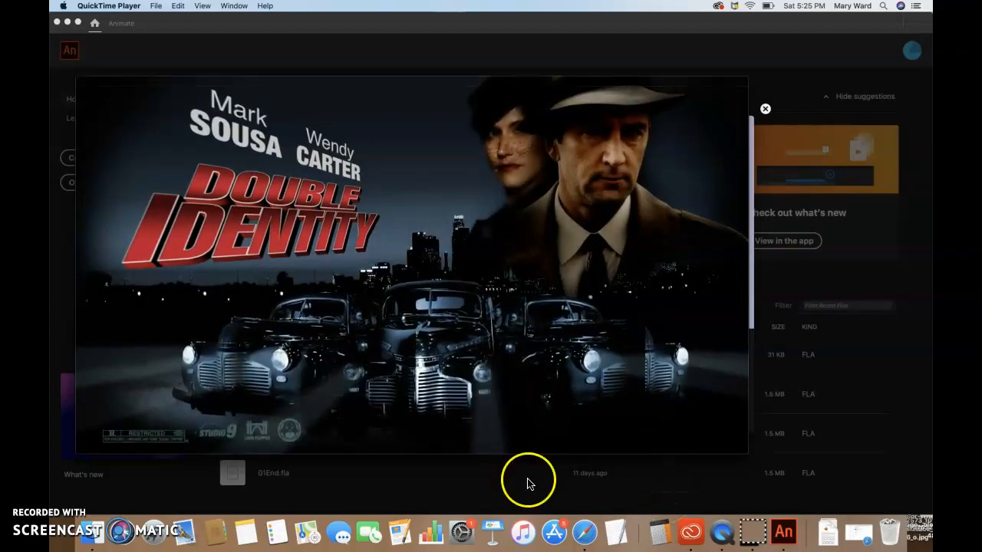
pyautogui.click(411, 371)
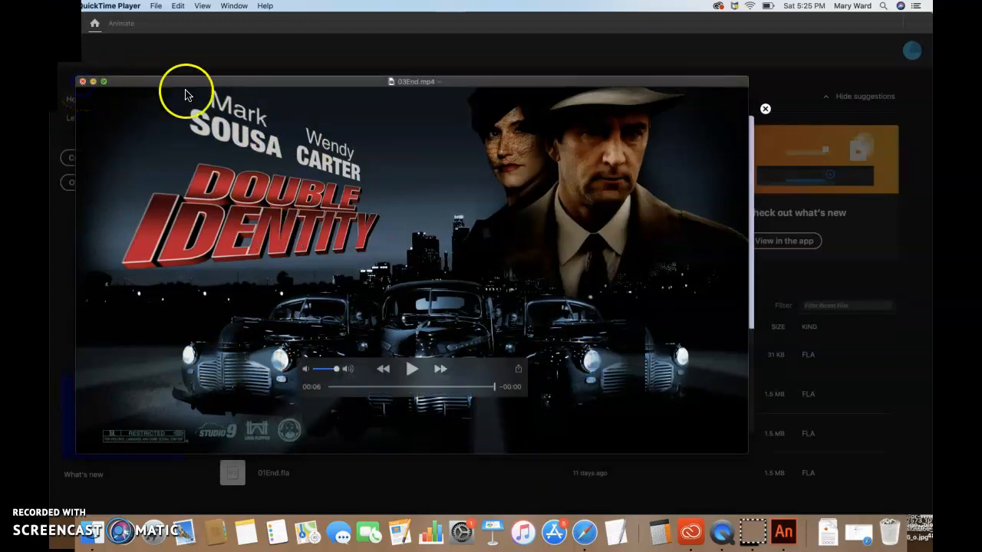
pyautogui.click(82, 82)
# Step: Check the project files in the 03Start folder of Lesson03 and close the Finder window
pyautogui.click(335, 106)
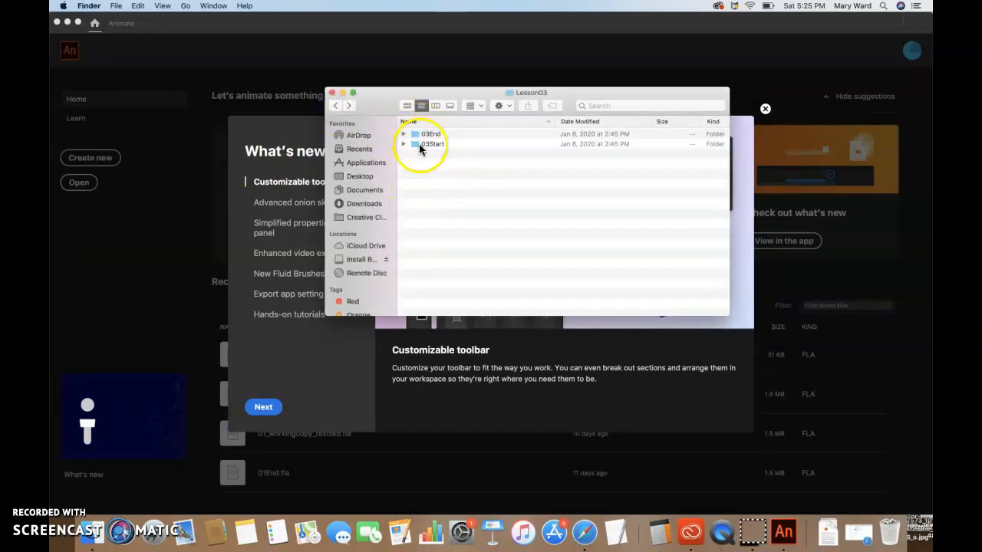
pyautogui.doubleClick(425, 145)
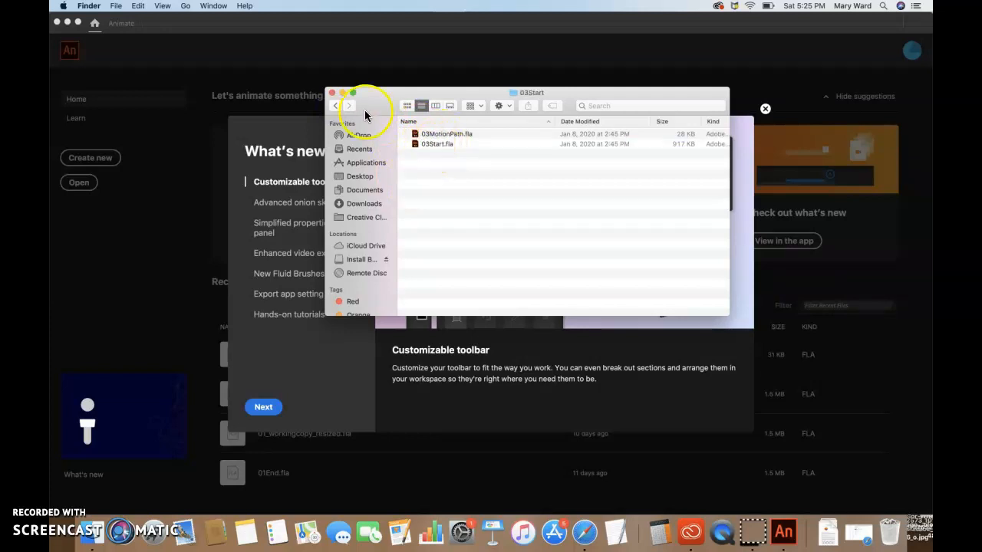
pyautogui.click(332, 93)
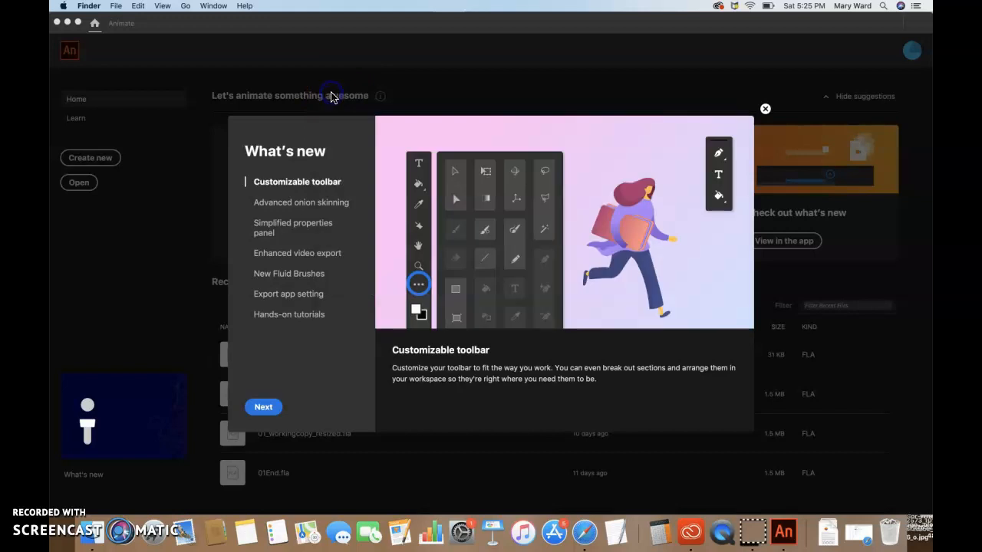
# Step: Dismiss Animate's What's new introduction and download the 03Start file from the Week 15 course page in Safari
pyautogui.click(270, 412)
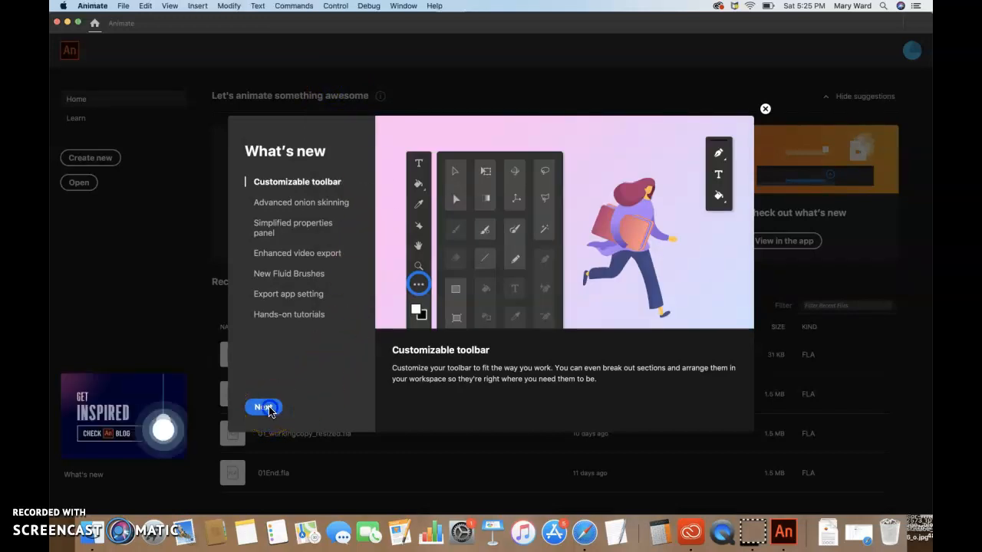
pyautogui.click(766, 106)
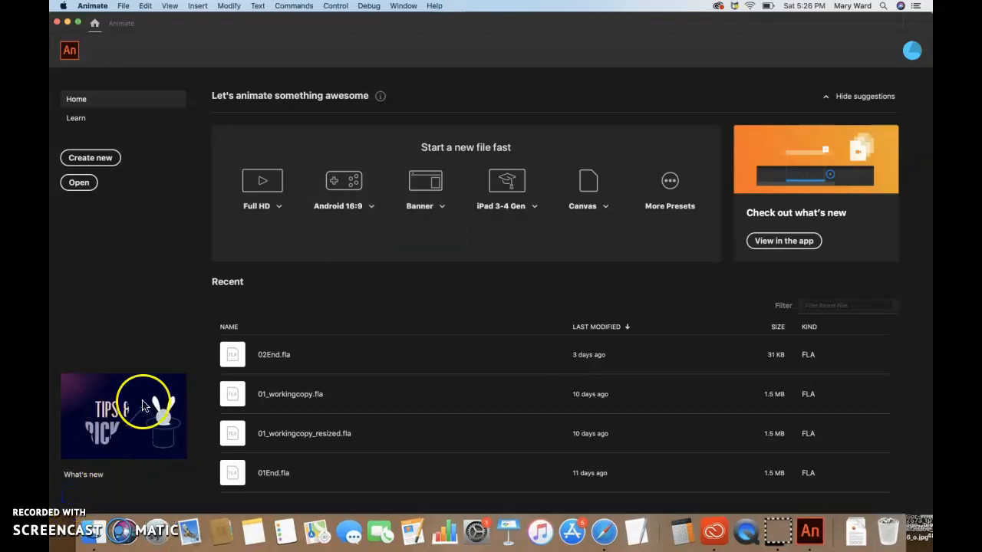
pyautogui.click(602, 540)
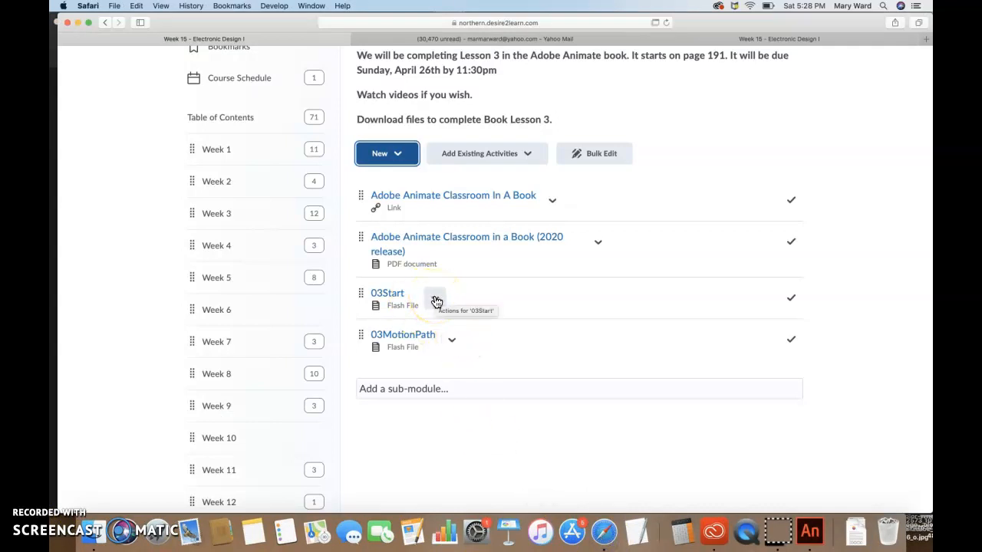
pyautogui.click(436, 300)
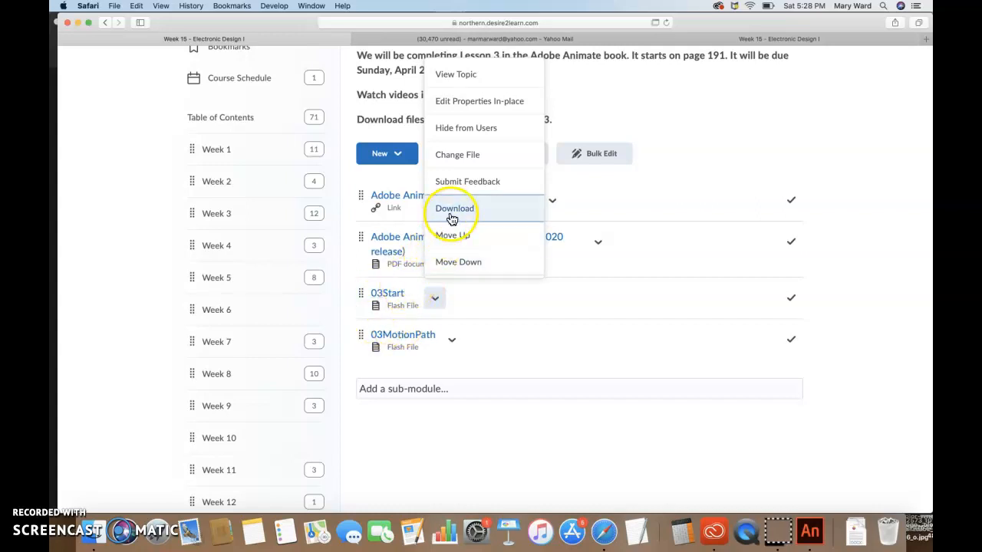
pyautogui.click(452, 213)
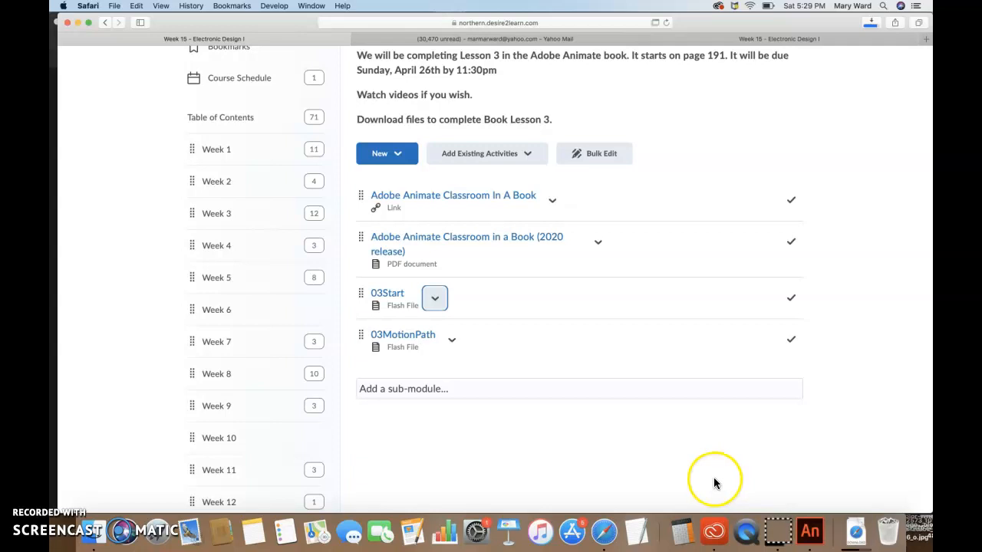
# Step: Switch back to Animate and open 03Start.fla from the Downloads folder
pyautogui.click(816, 539)
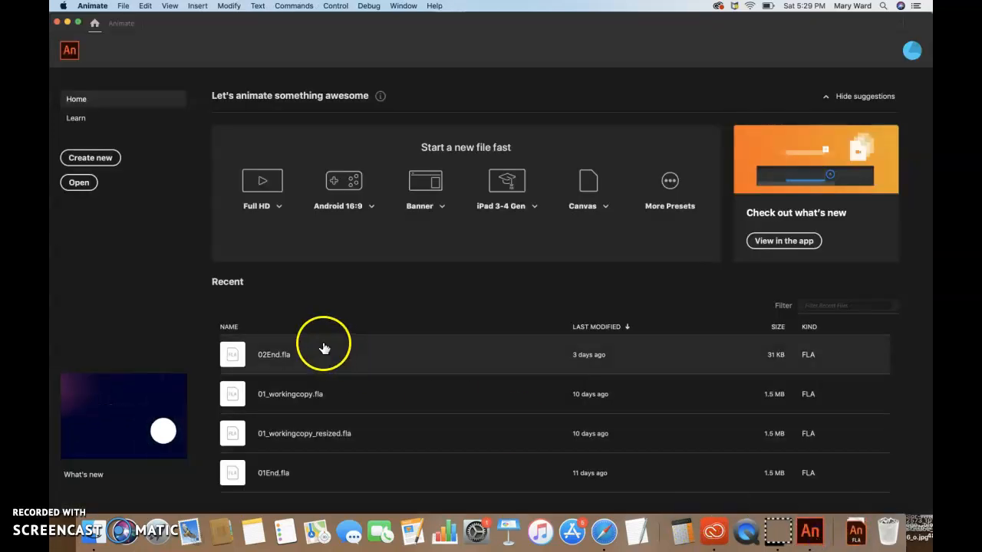
pyautogui.click(79, 183)
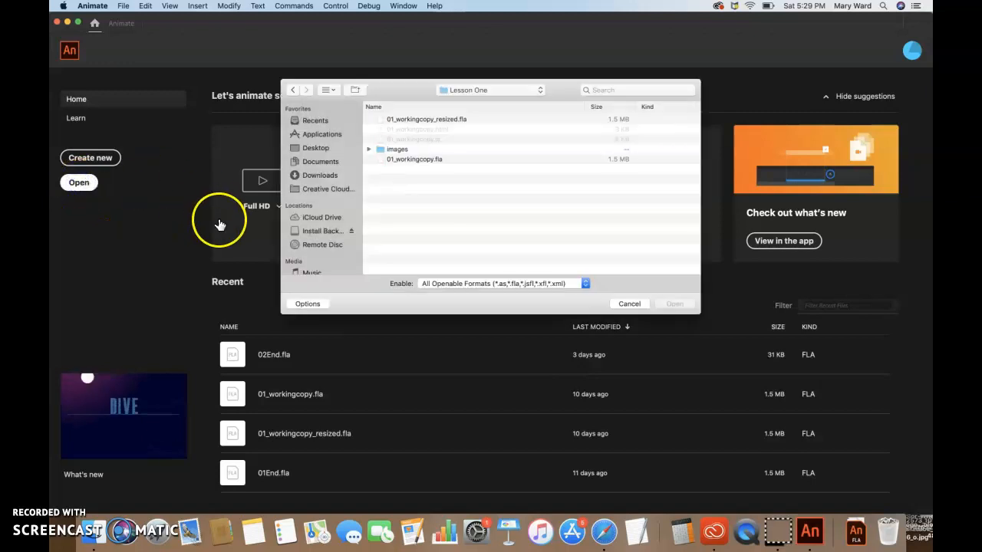
pyautogui.click(309, 178)
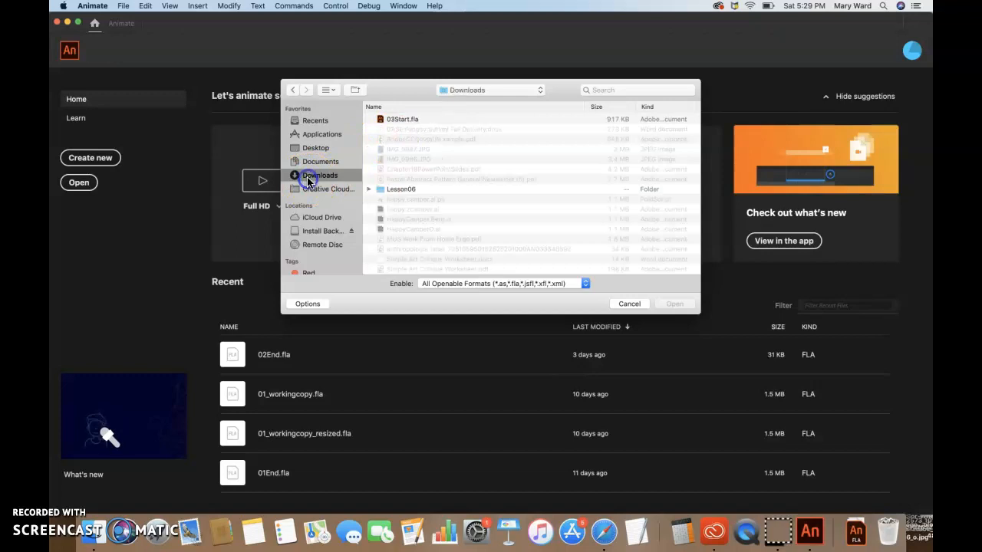
pyautogui.click(404, 120)
pyautogui.click(675, 305)
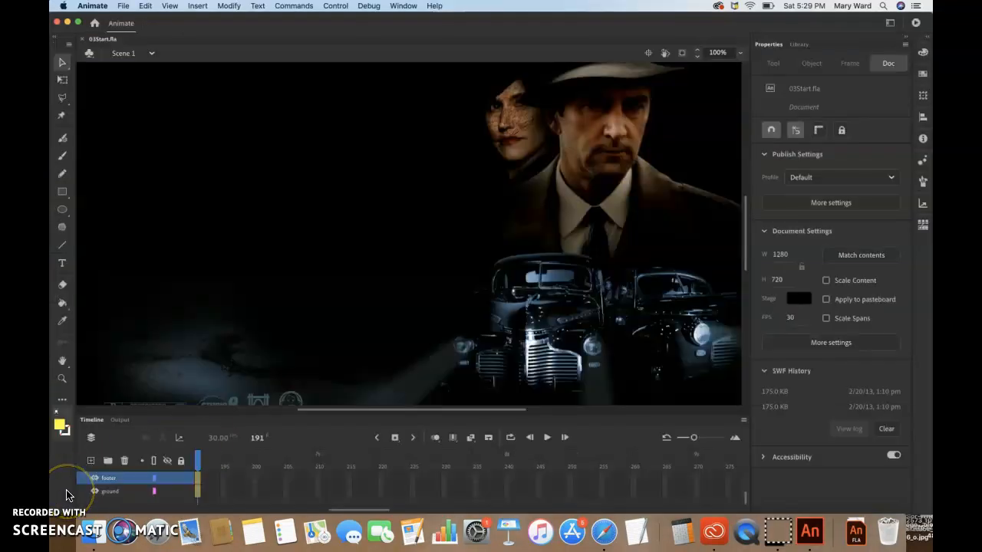
# Step: Display the library of 03Start.fla to examine its symbols and bitmaps
pyautogui.click(67, 495)
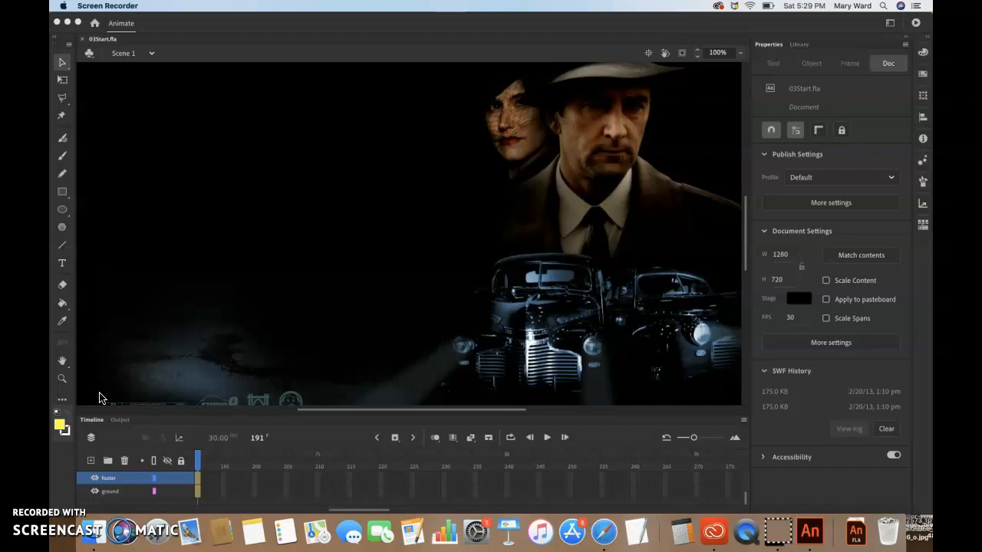
pyautogui.click(799, 45)
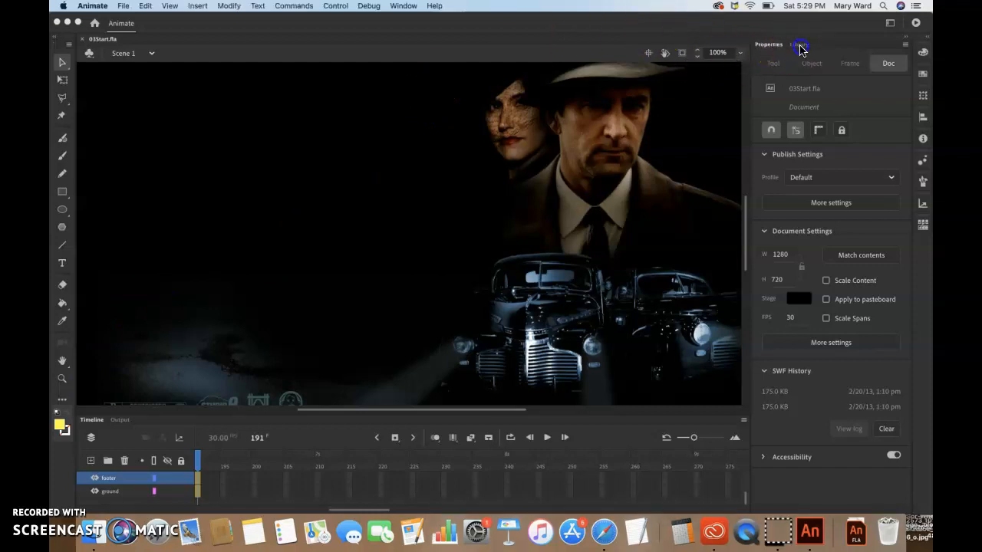
pyautogui.click(799, 45)
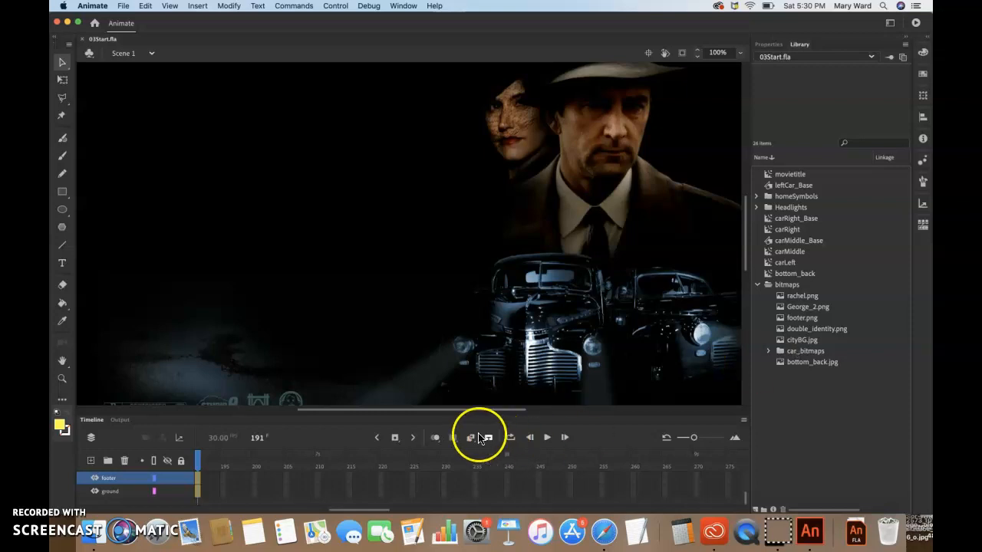
# Step: Set the stage magnification to Fit in Window
pyautogui.click(69, 500)
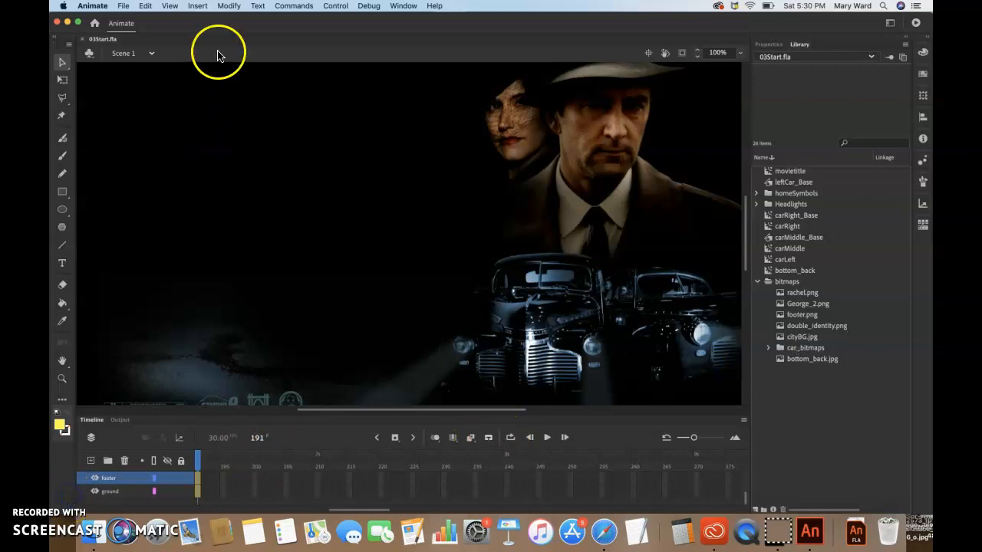
pyautogui.click(169, 6)
pyautogui.moveTo(184, 71)
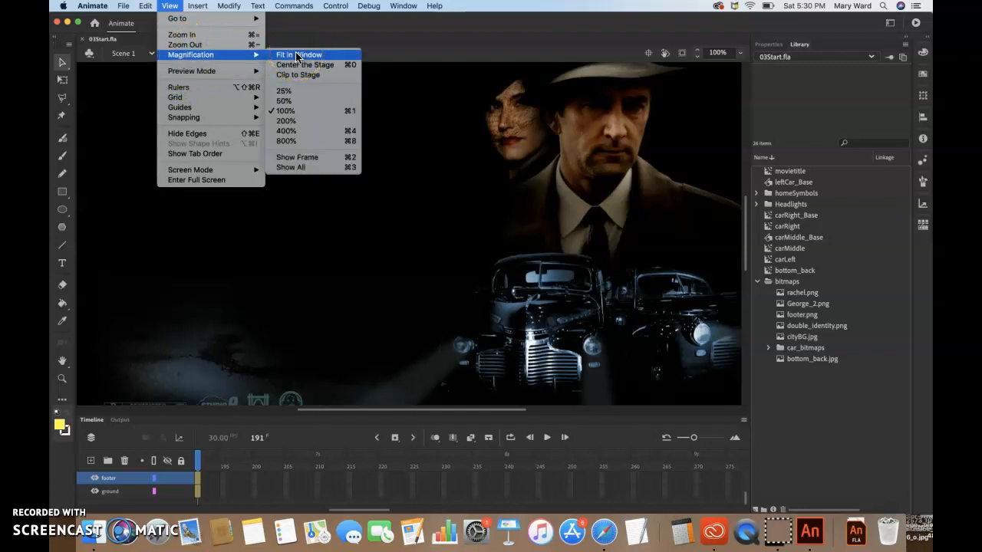
pyautogui.click(297, 55)
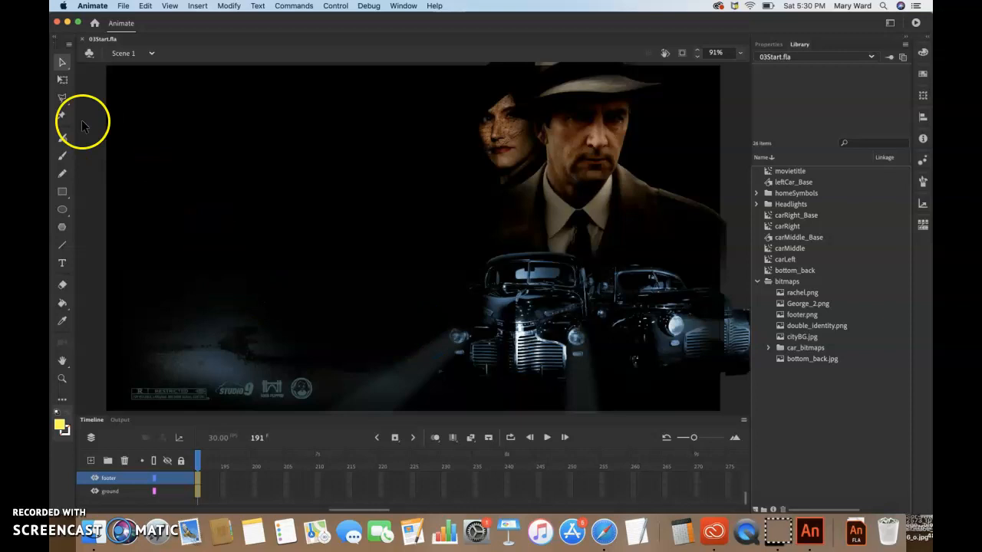
# Step: Start saving the document as a copy and browse to the GDSN 240 - Electronic Design I folder within Documents
pyautogui.click(125, 7)
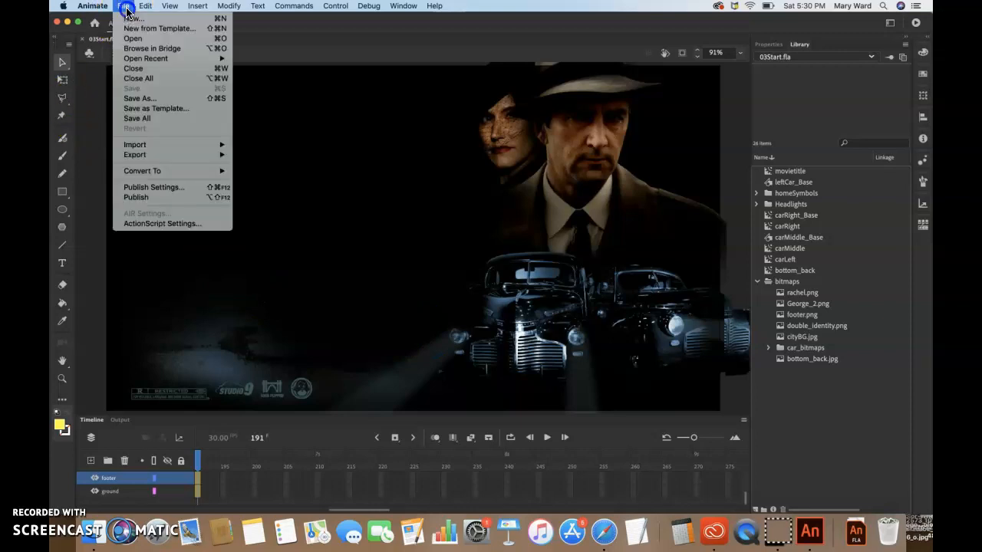
pyautogui.click(144, 101)
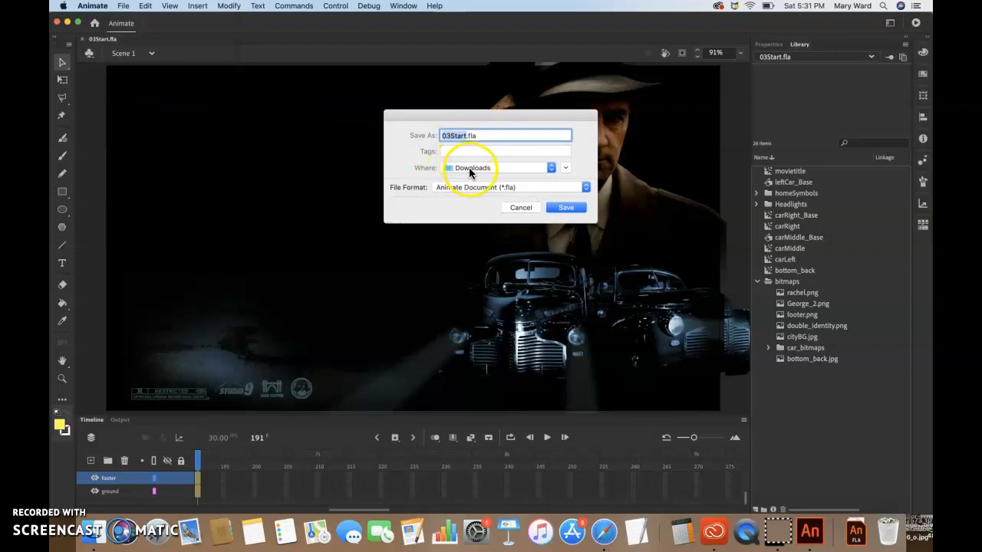
pyautogui.click(565, 168)
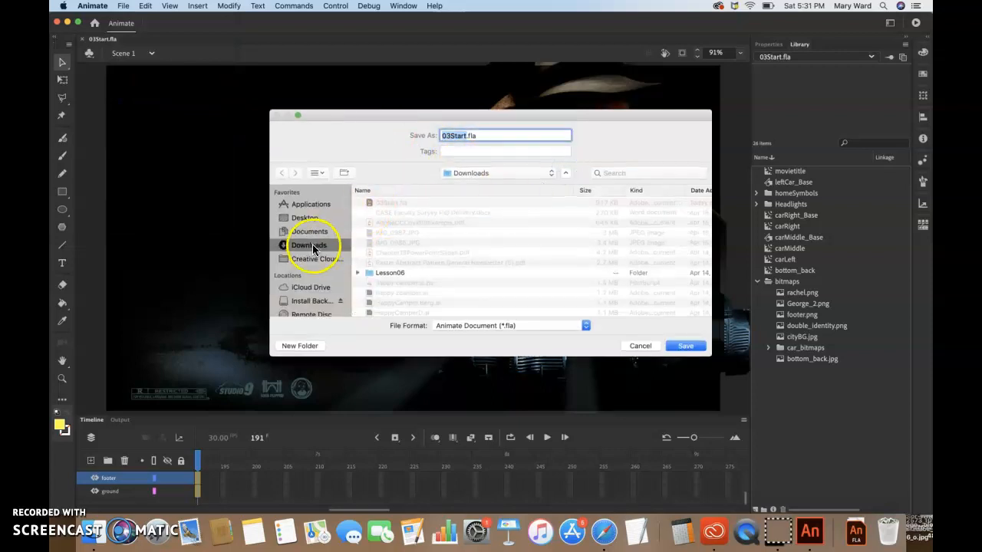
pyautogui.click(309, 231)
pyautogui.scroll(-2, 391, 276)
pyautogui.scroll(-5, 391, 276)
pyautogui.scroll(3, 391, 276)
pyautogui.scroll(4, 392, 276)
pyautogui.doubleClick(437, 222)
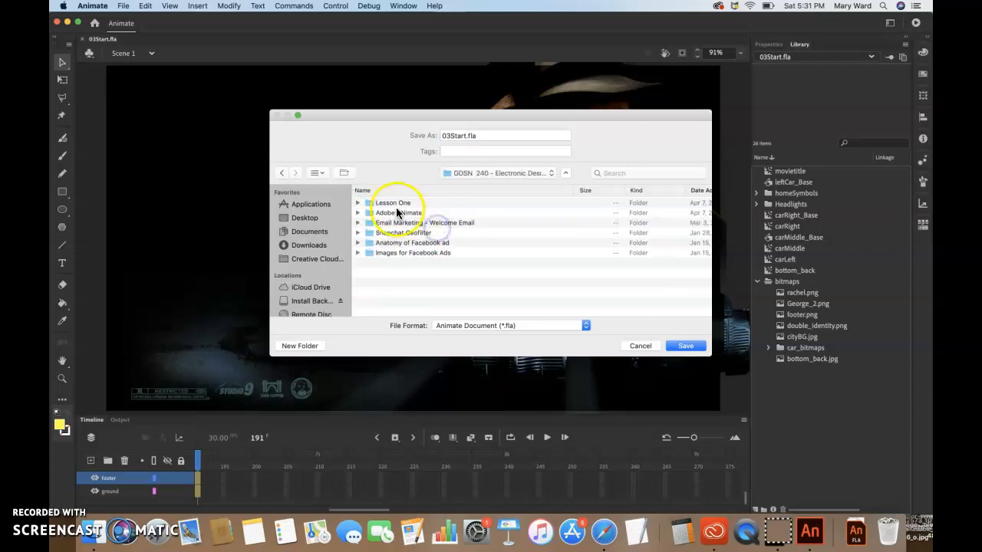
# Step: Create a new folder named Lesson Three inside the GDSN 240 course folder
pyautogui.click(308, 347)
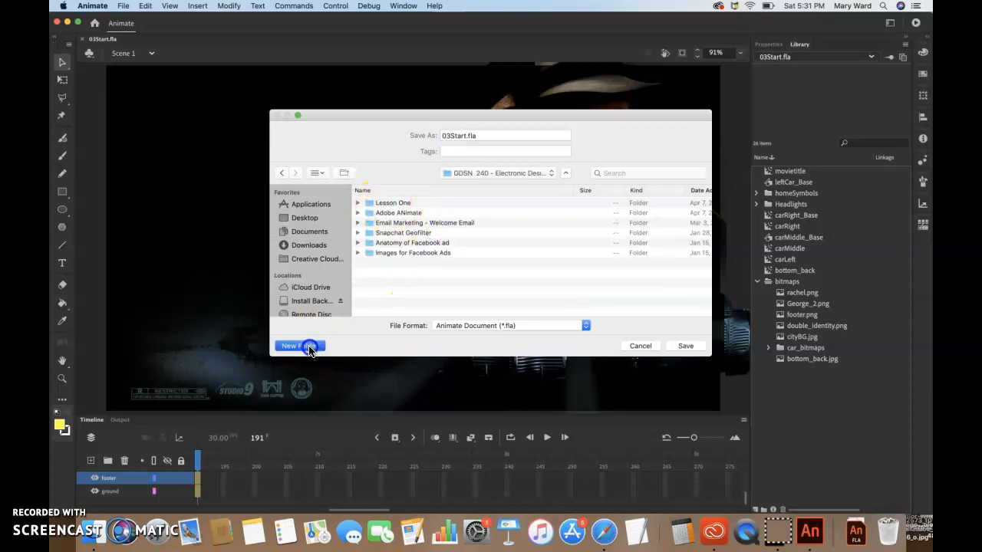
pyautogui.write('Lesson Three')
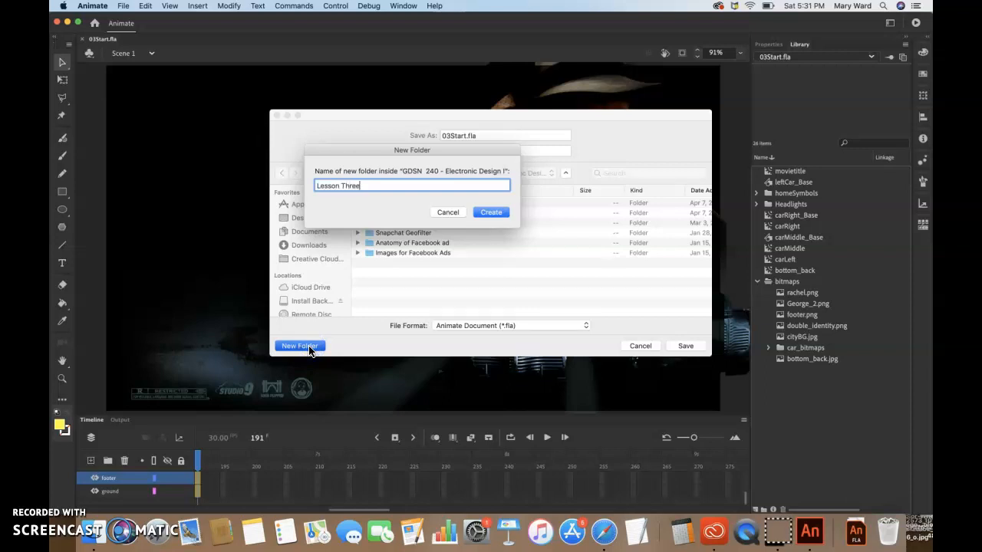
pyautogui.click(316, 350)
pyautogui.click(484, 213)
# Step: Save the file as o3_workingcopy.fla in Animate Document format in the Lesson Three folder
pyautogui.doubleClick(467, 135)
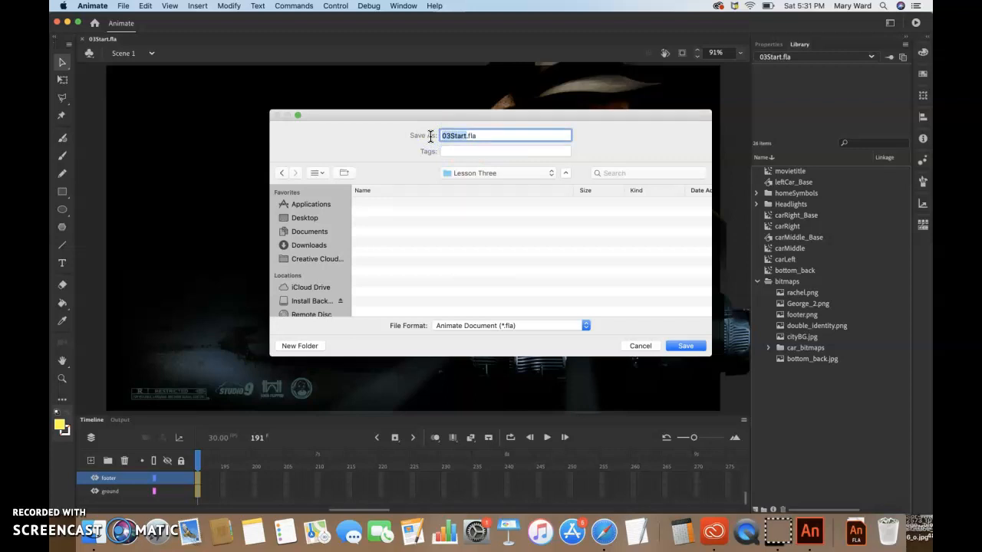
pyautogui.write('o3_workingcopy')
pyautogui.click(508, 325)
pyautogui.click(504, 322)
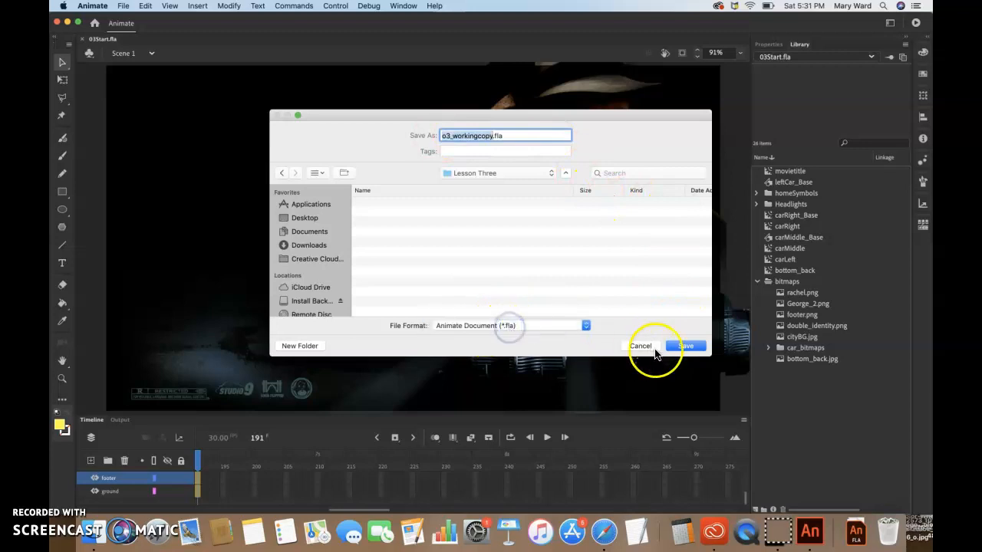
pyautogui.click(685, 346)
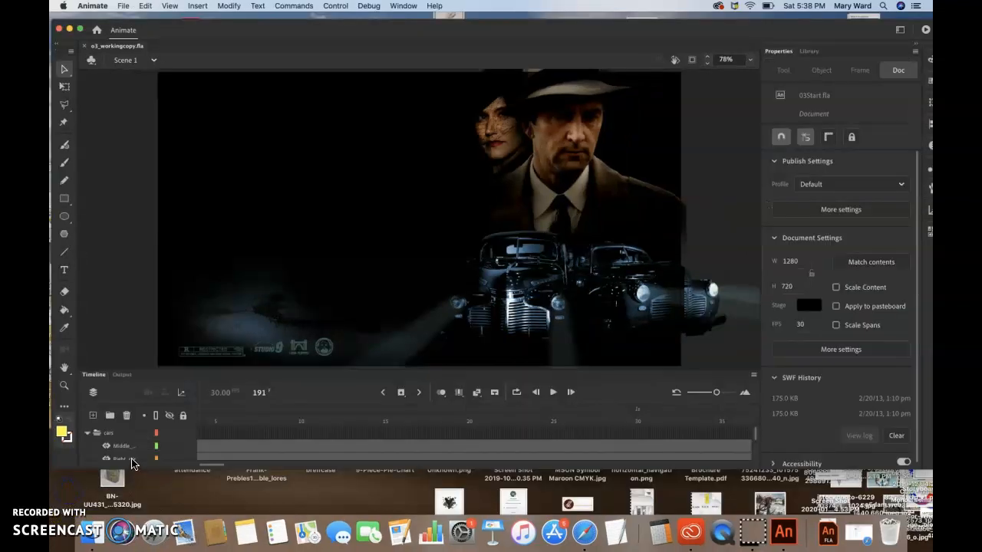
# Step: Look through the timeline layers and inspect the cars folder with its middle and right car layers
pyautogui.scroll(-2, 129, 457)
pyautogui.scroll(-3, 130, 454)
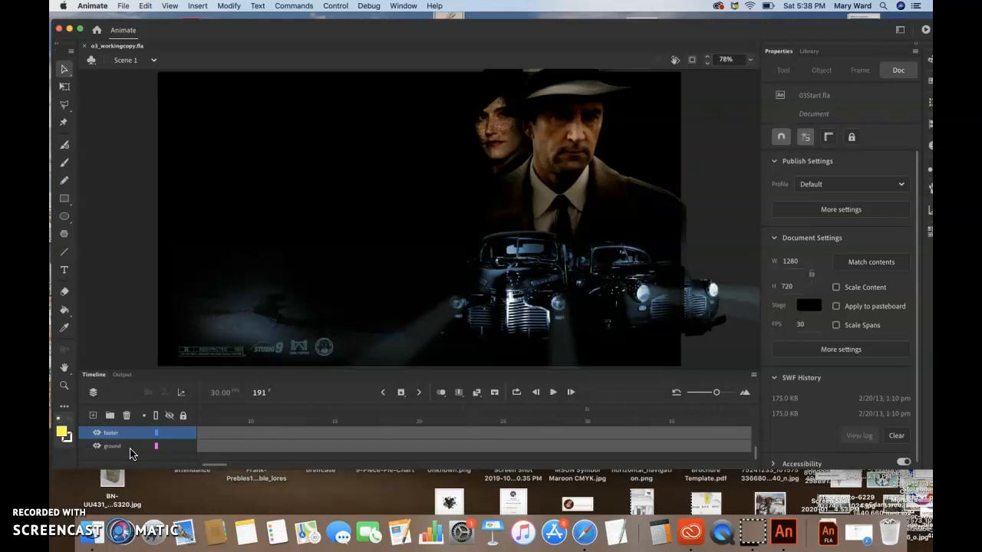
pyautogui.scroll(5, 129, 454)
pyautogui.click(112, 435)
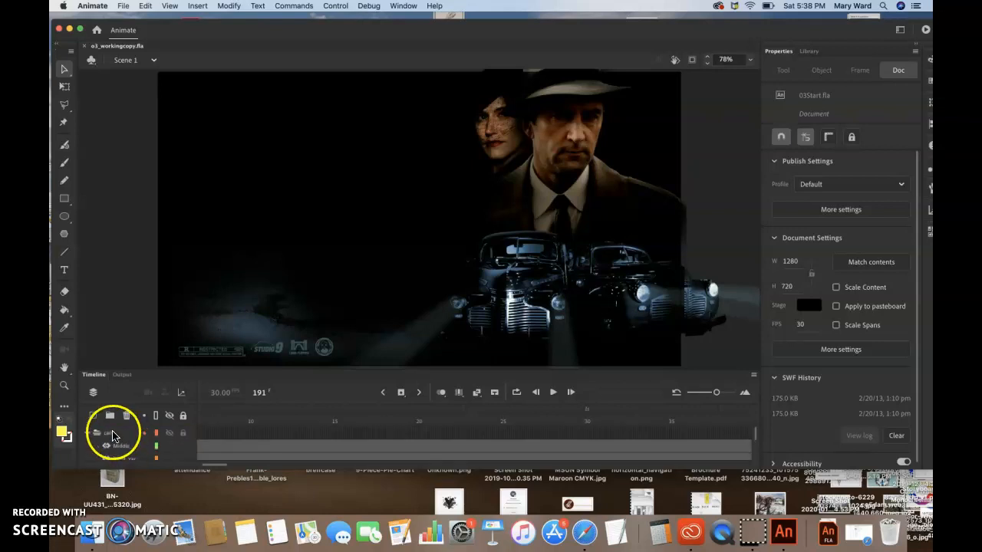
pyautogui.click(121, 449)
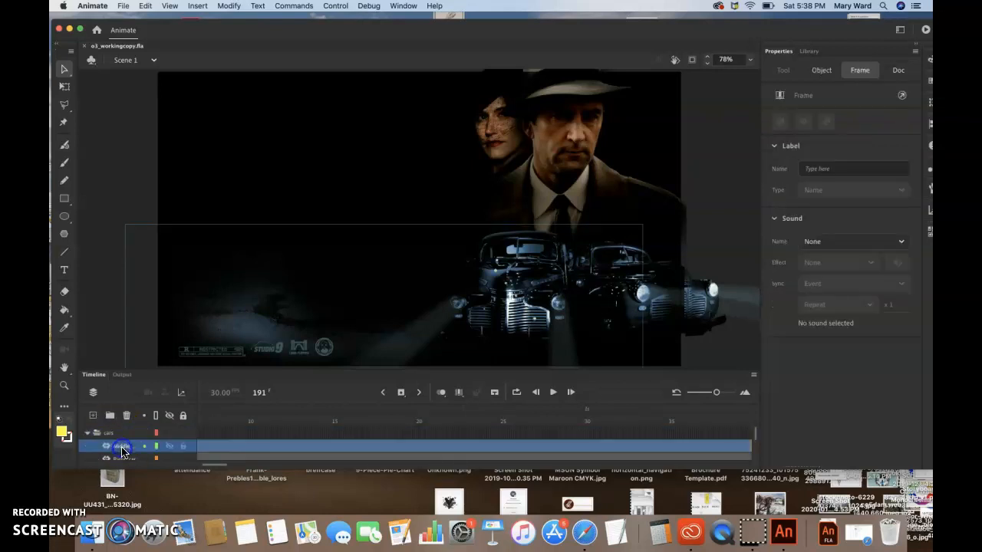
pyautogui.scroll(-1, 121, 451)
pyautogui.click(121, 449)
pyautogui.scroll(-1, 121, 452)
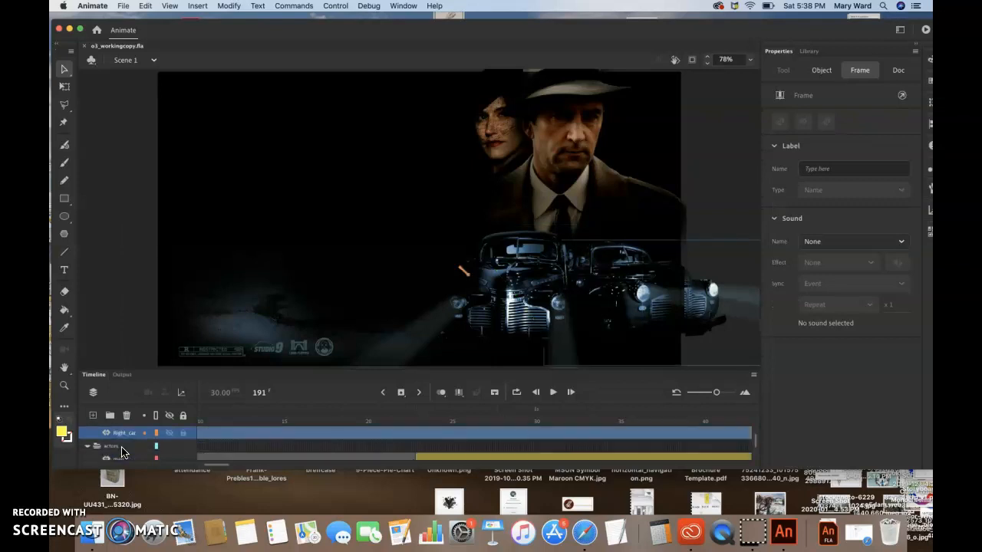
# Step: Examine the actors folder with its man and woman layers, and the footer and ground layers below it
pyautogui.click(120, 448)
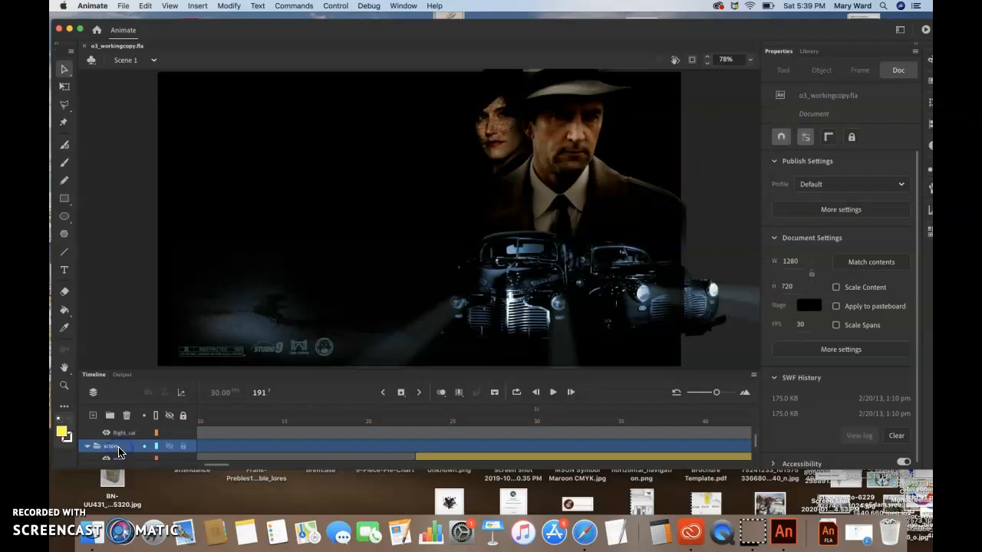
pyautogui.scroll(-1, 119, 449)
pyautogui.click(119, 451)
pyautogui.scroll(-1, 119, 452)
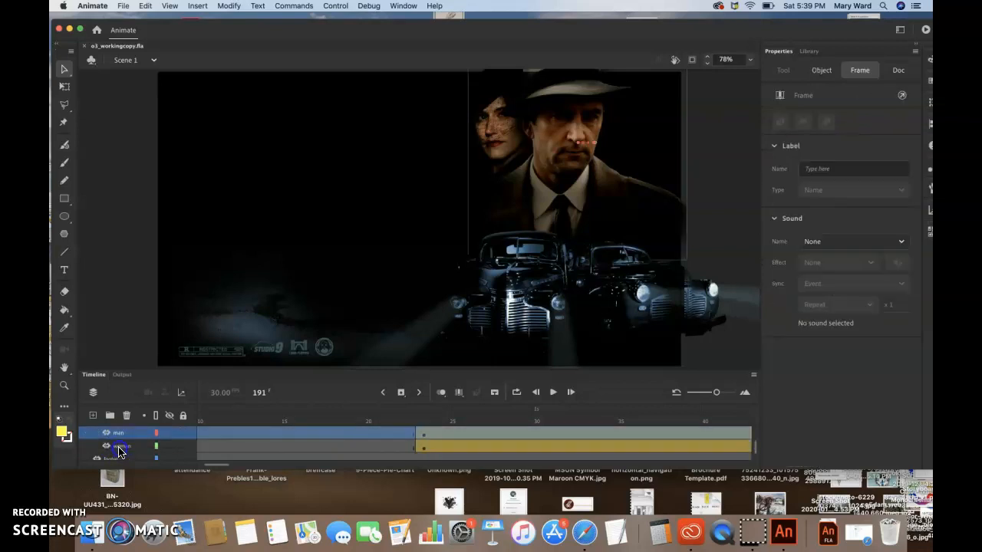
pyautogui.click(119, 451)
pyautogui.hscroll(1, 119, 452)
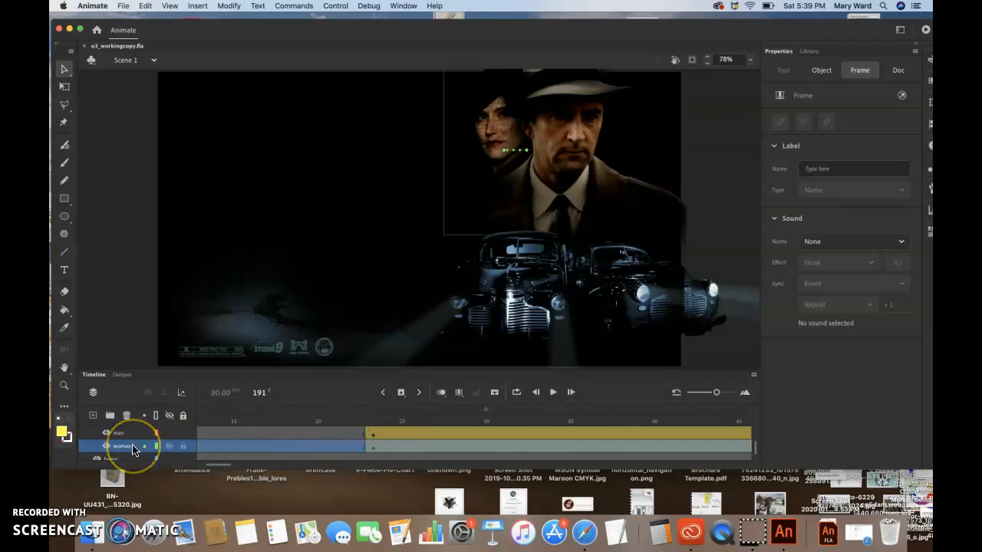
pyautogui.scroll(-1, 133, 449)
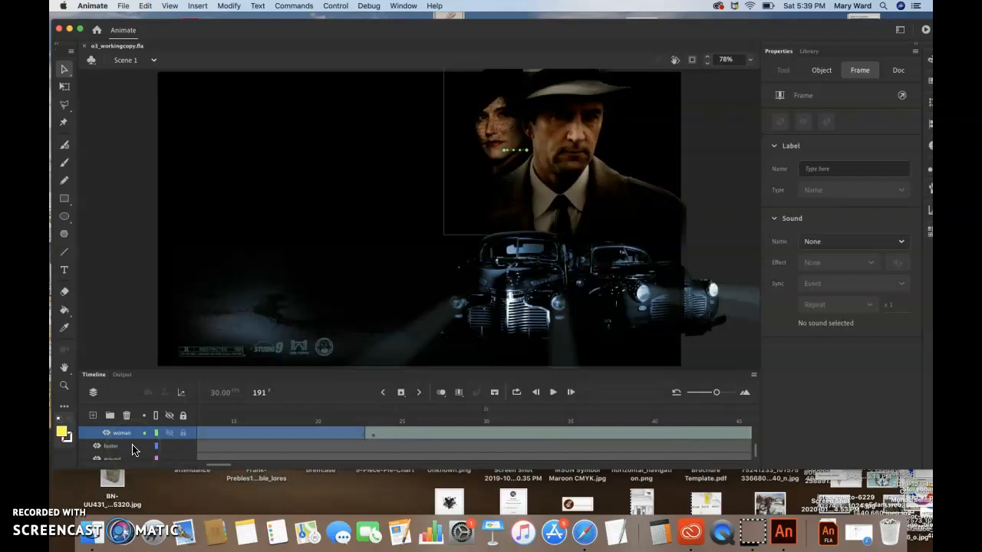
pyautogui.scroll(-1, 131, 450)
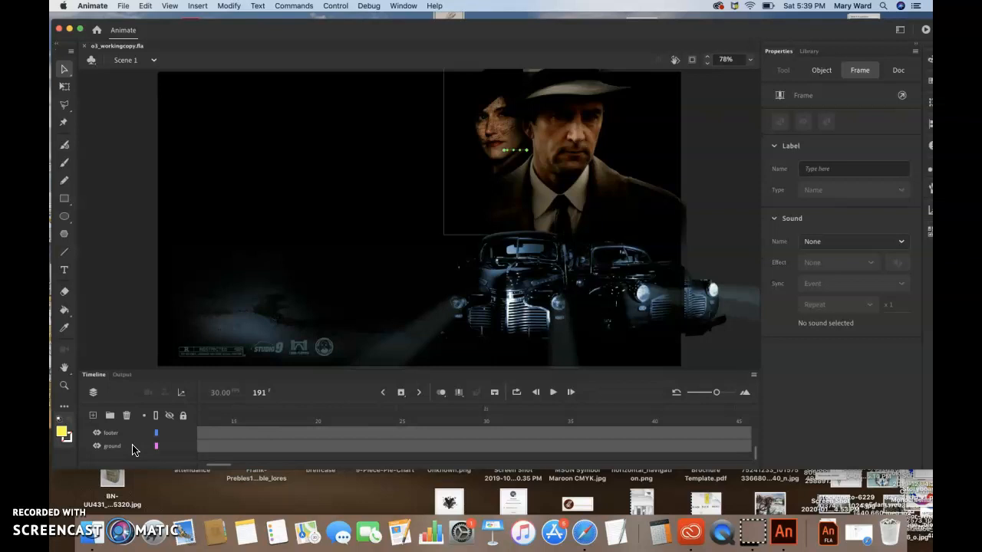
# Step: Lock all existing timeline layers and check the locks through the layer list
pyautogui.click(67, 495)
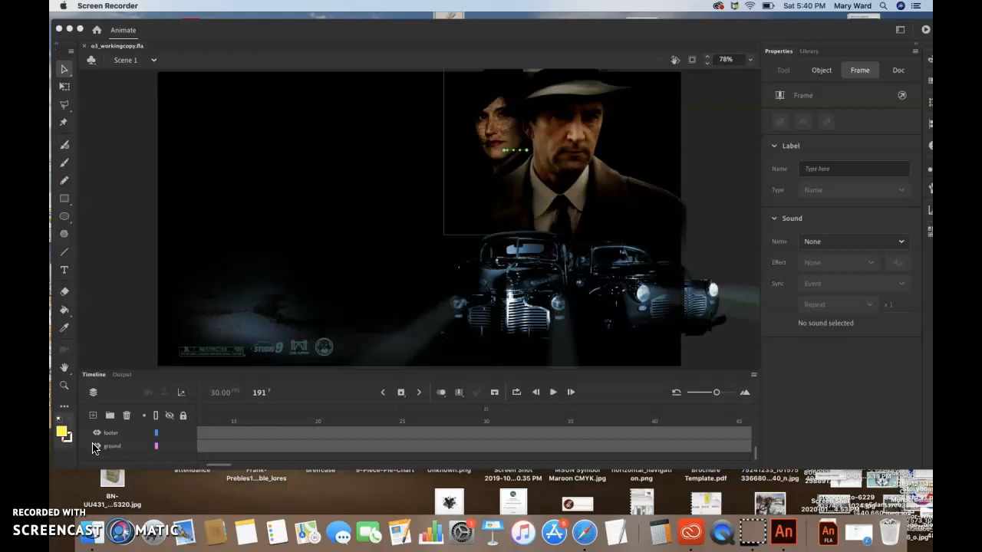
pyautogui.click(184, 417)
pyautogui.click(184, 416)
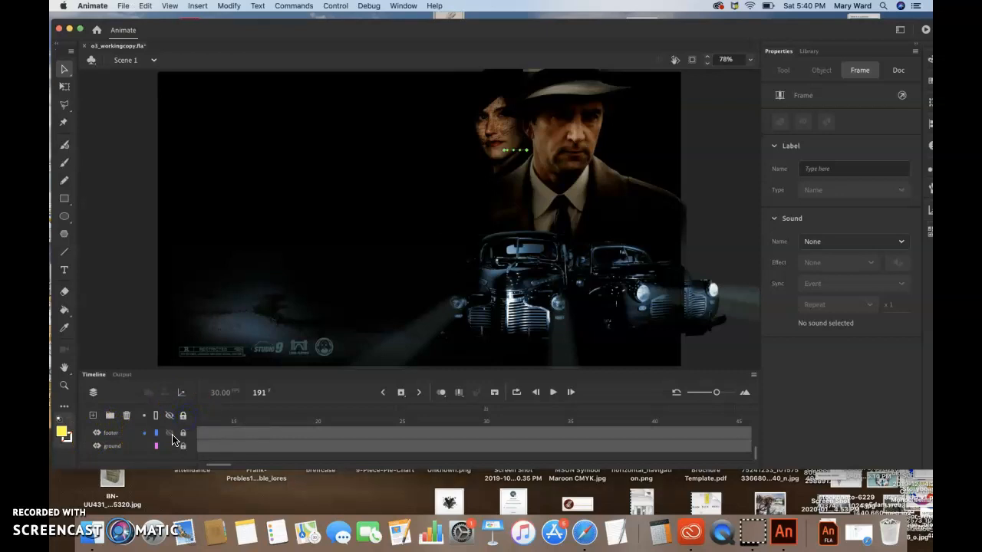
pyautogui.scroll(2, 172, 439)
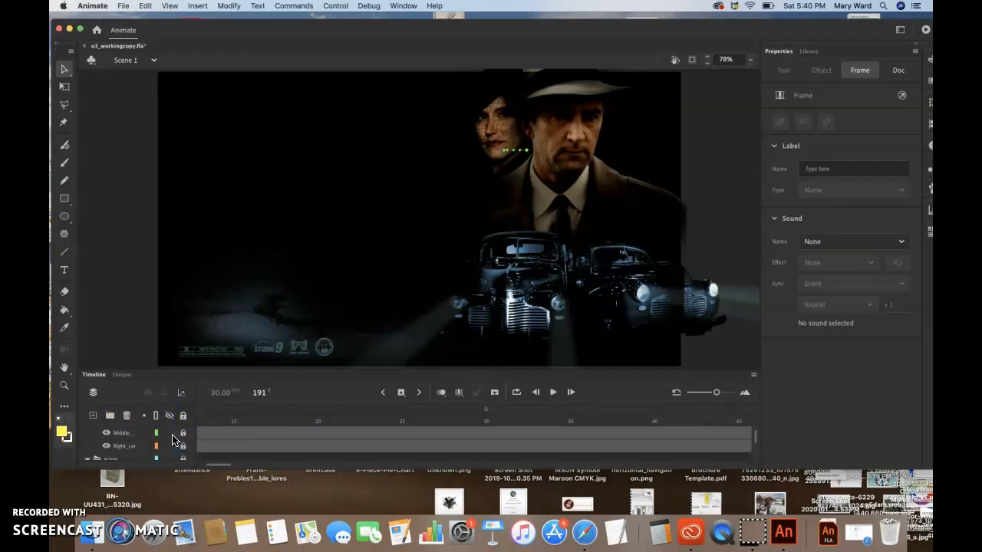
pyautogui.scroll(-2, 172, 438)
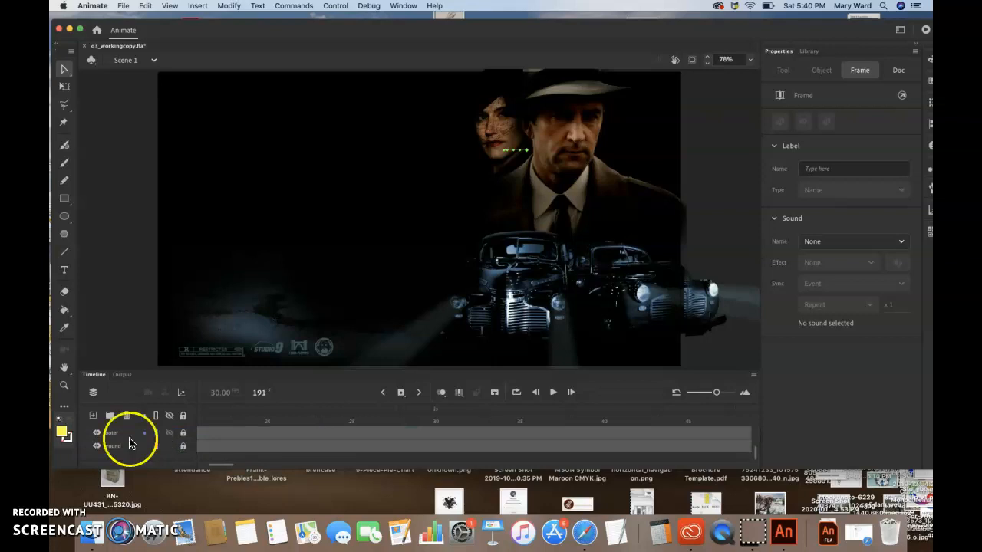
# Step: Add a new layer and move it out of the actors folder, directly above the footer layer
pyautogui.click(93, 416)
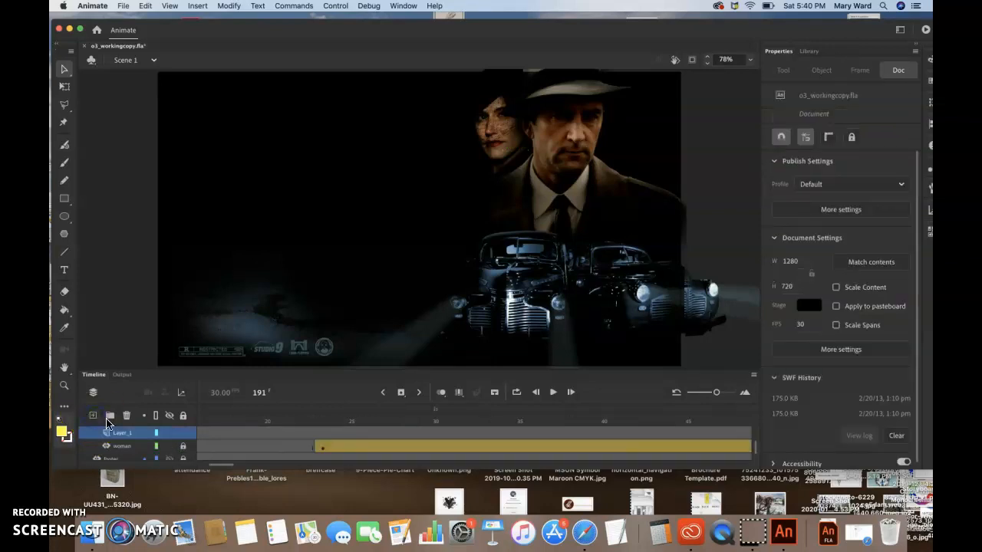
pyautogui.click(121, 433)
pyautogui.scroll(-2, 119, 434)
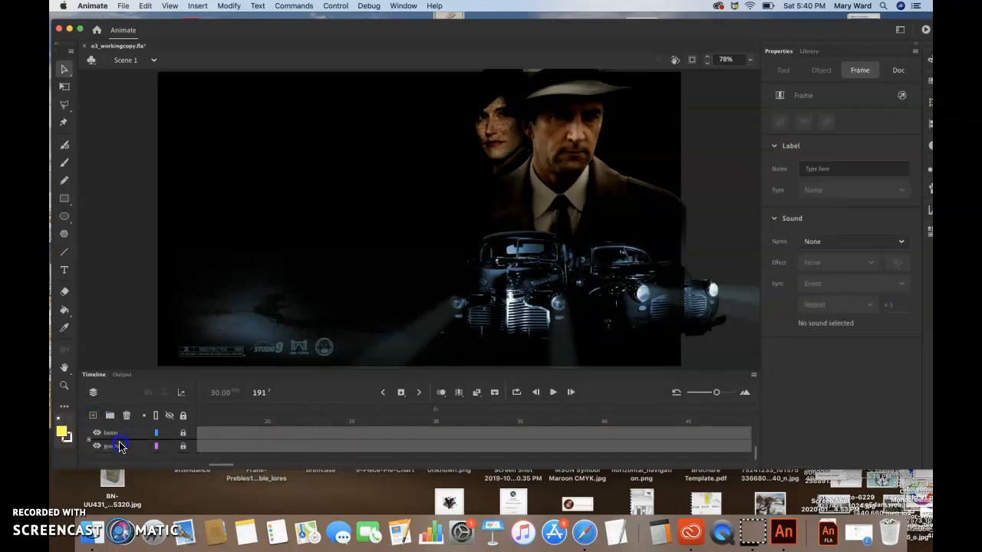
pyautogui.scroll(1, 119, 435)
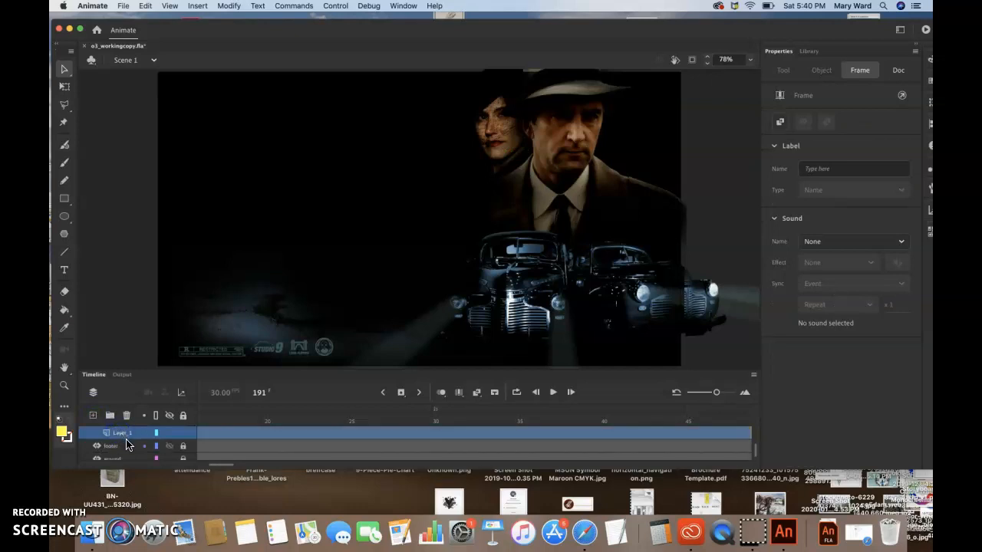
pyautogui.moveTo(120, 435); pyautogui.dragTo(91, 435)
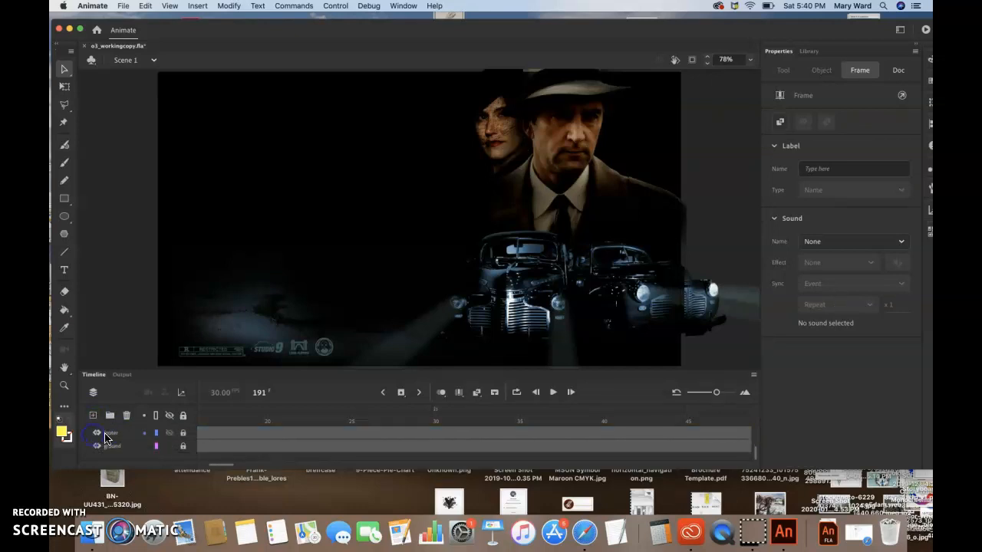
pyautogui.scroll(1, 108, 448)
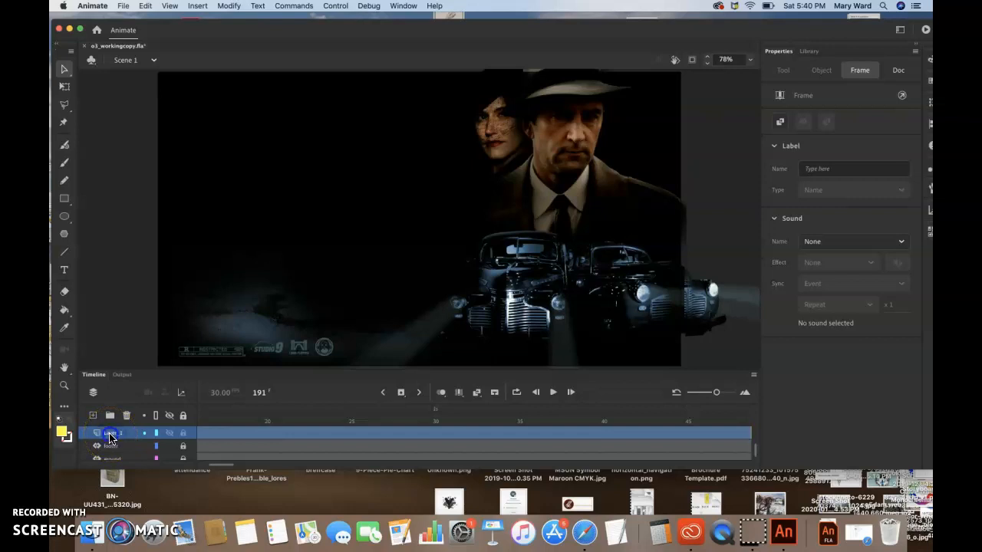
# Step: Rename the new layer above the footer as city
pyautogui.doubleClick(110, 434)
pyautogui.write('t')
pyautogui.write('ity')
pyautogui.click(115, 403)
pyautogui.click(114, 442)
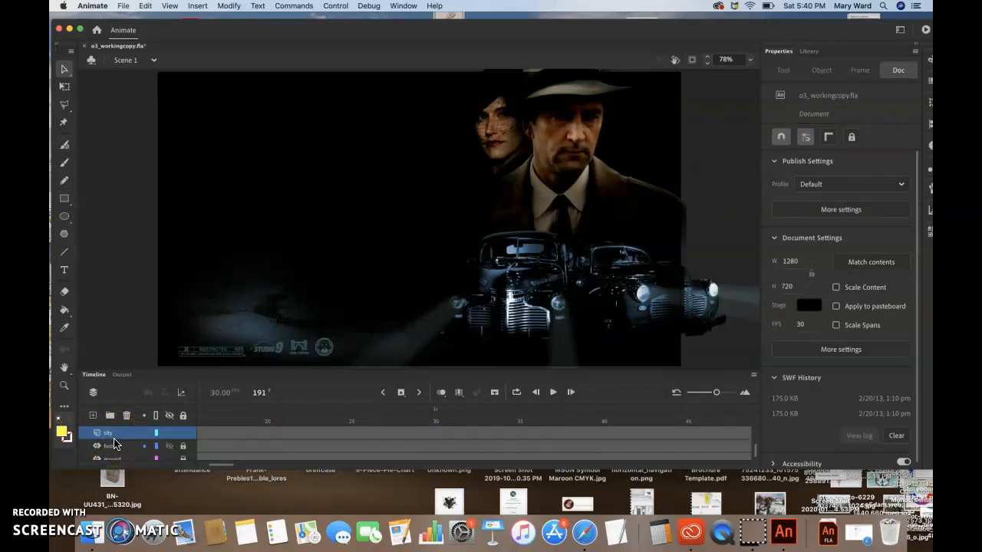
# Step: Place cityBG.jpg from the library on the city layer at about X -143, Y 191, and display its position and size properties
pyautogui.click(116, 434)
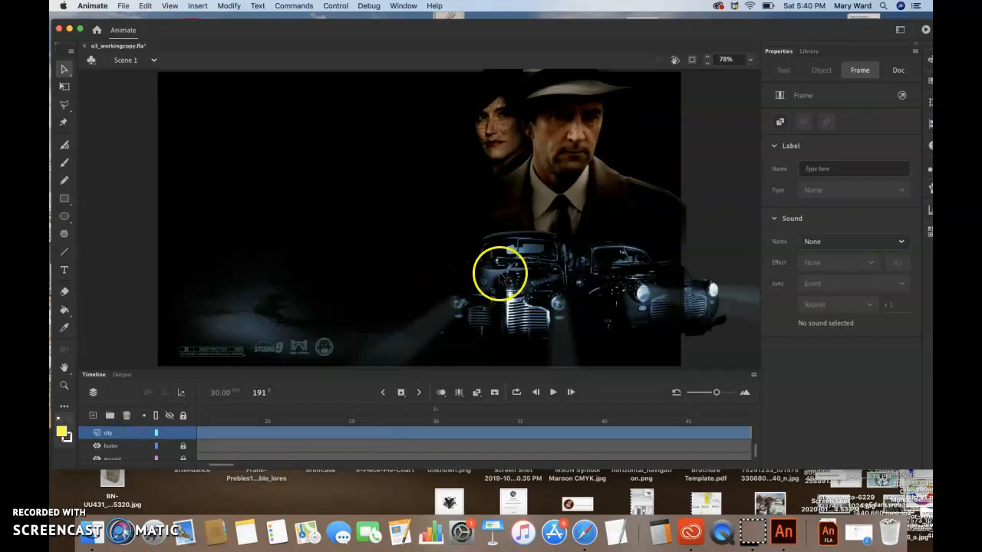
pyautogui.click(807, 51)
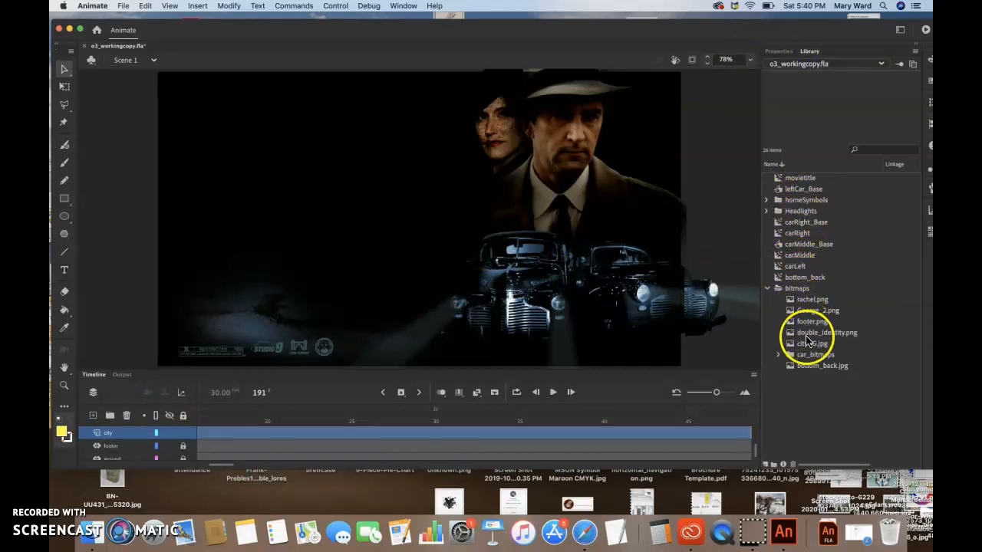
pyautogui.moveTo(806, 350); pyautogui.dragTo(362, 262)
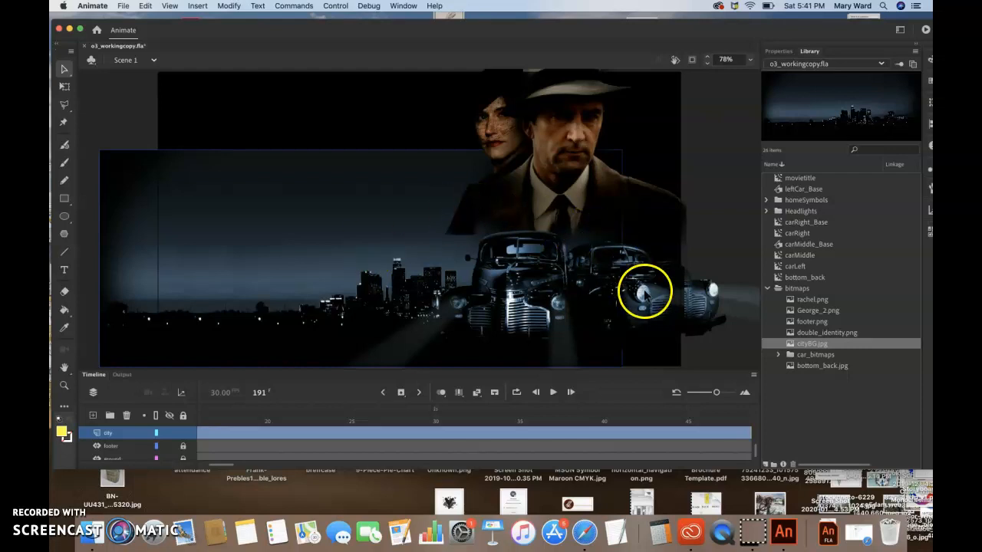
pyautogui.click(774, 54)
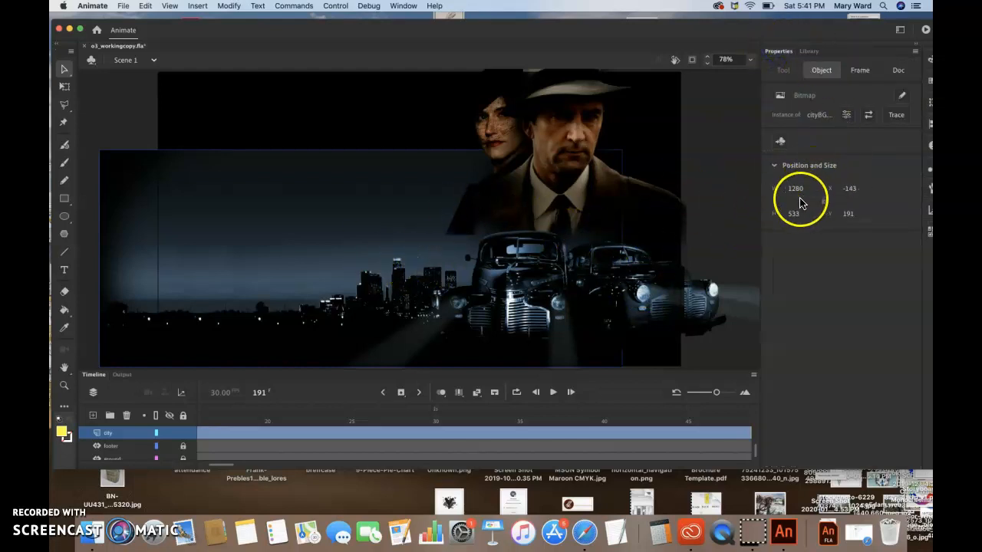
# Step: Position the cityBG bitmap on the stage at X 0 and Y 90
pyautogui.write('0')
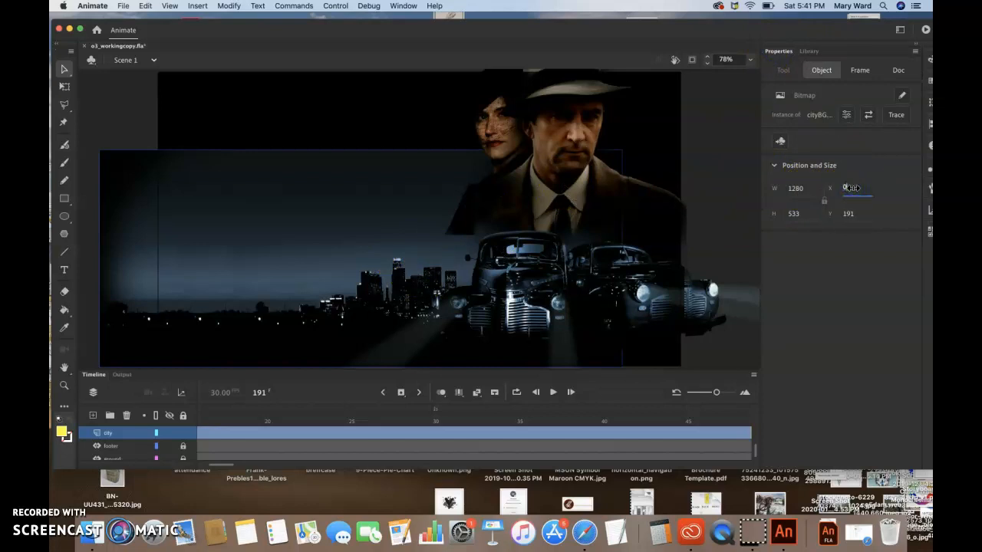
pyautogui.press('Return')
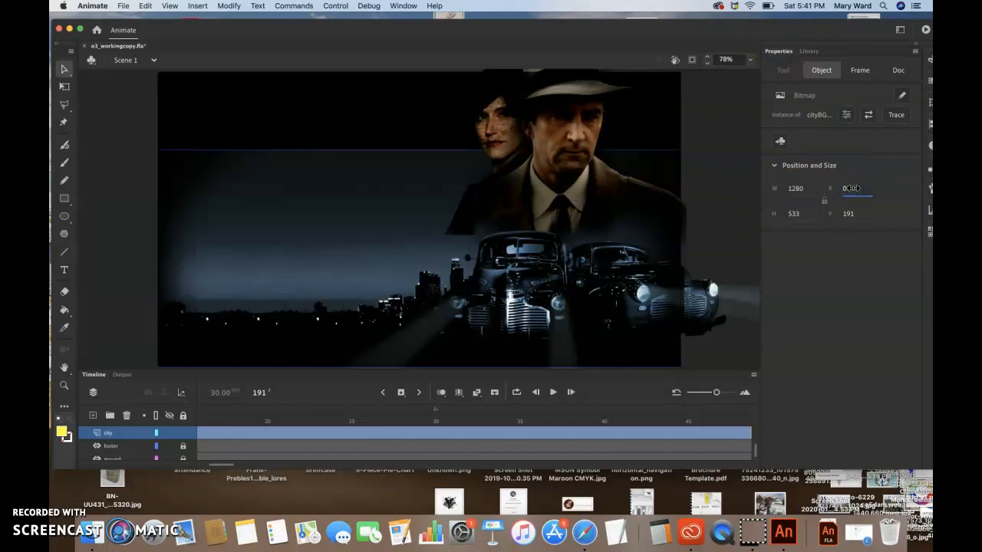
pyautogui.click(850, 214)
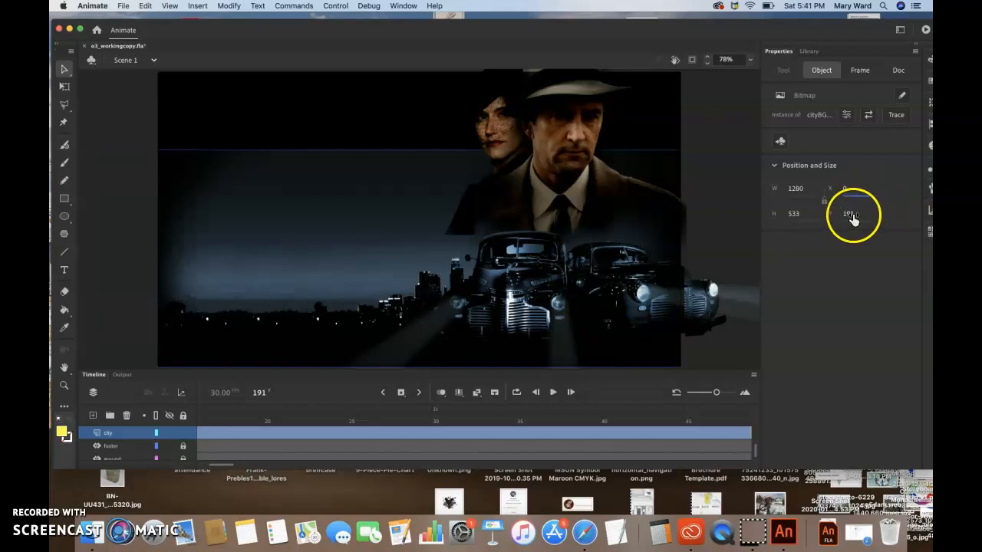
pyautogui.write('90')
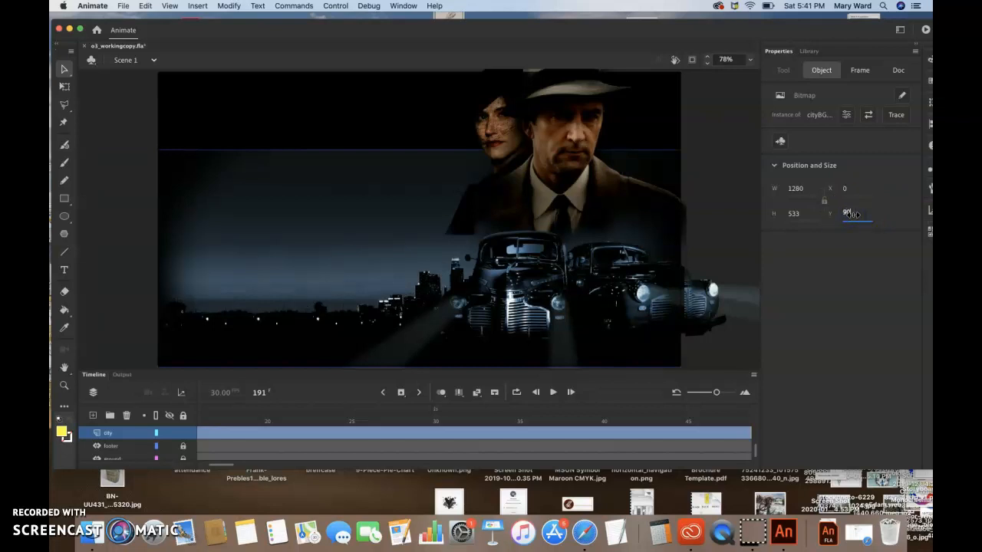
pyautogui.press('Return')
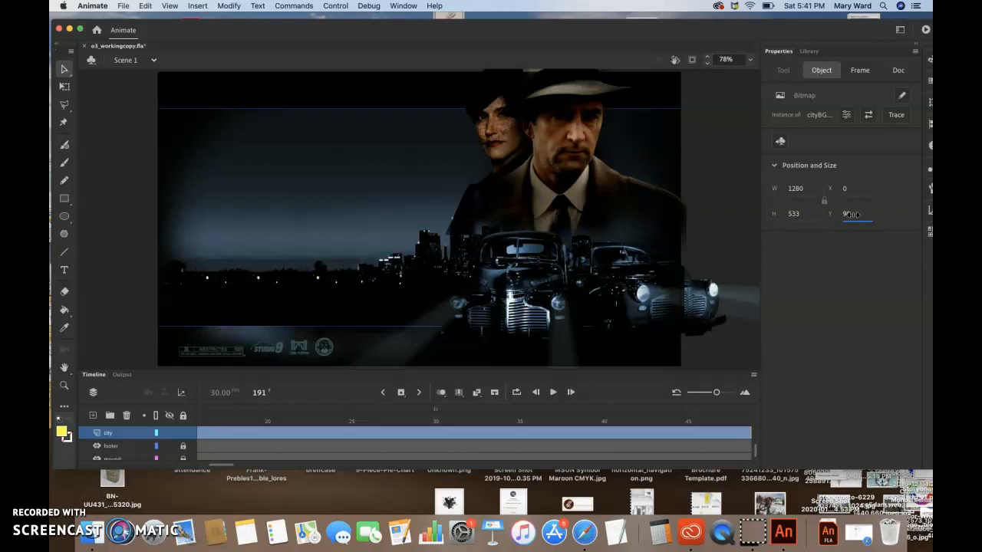
# Step: Create a motion tween on the city bitmap, accepting its conversion to a symbol
pyautogui.click(330, 212)
pyautogui.rightClick(332, 216)
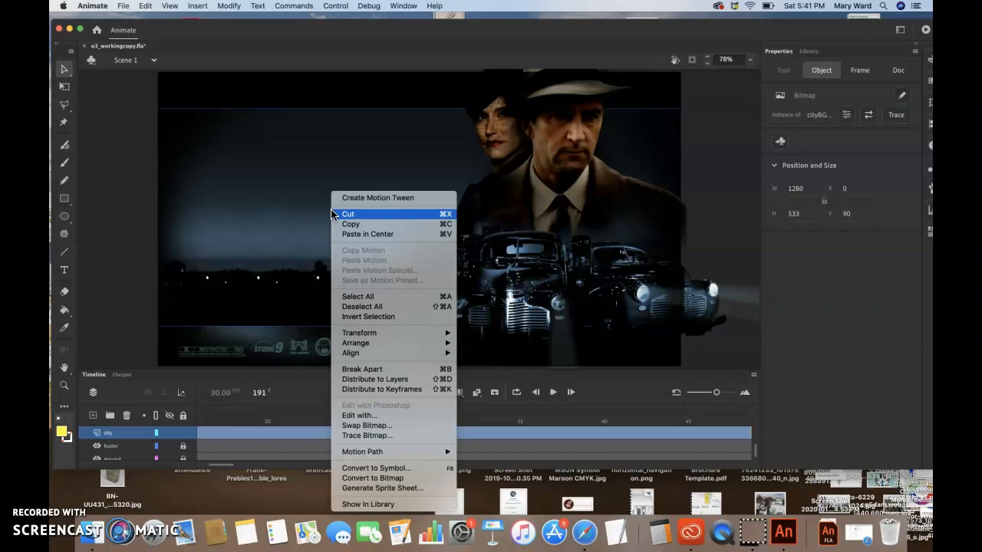
pyautogui.click(347, 199)
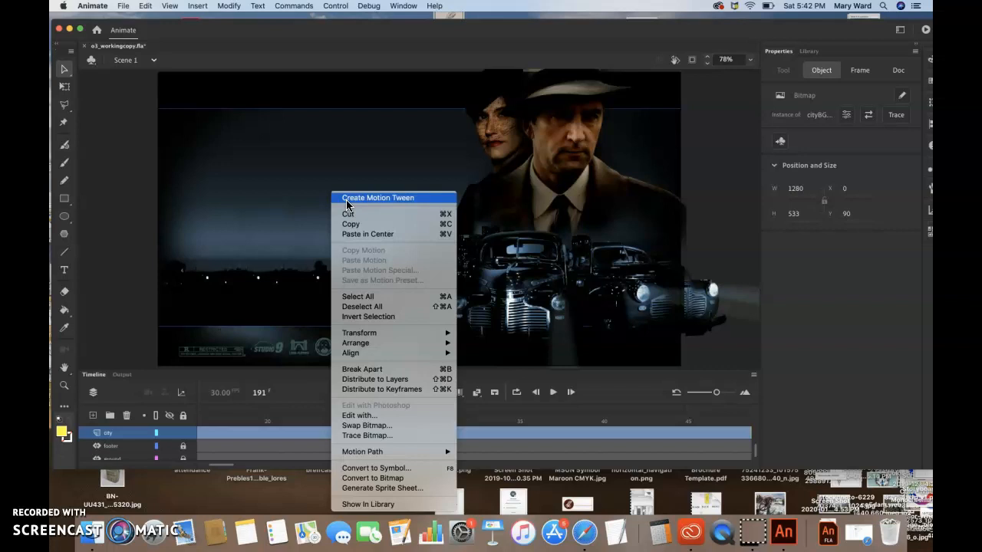
pyautogui.click(346, 201)
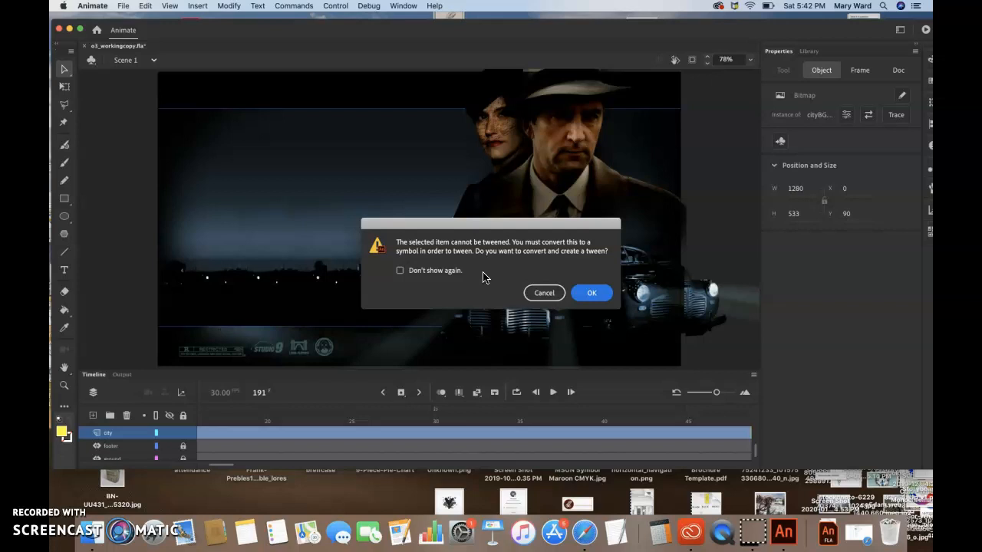
pyautogui.click(590, 295)
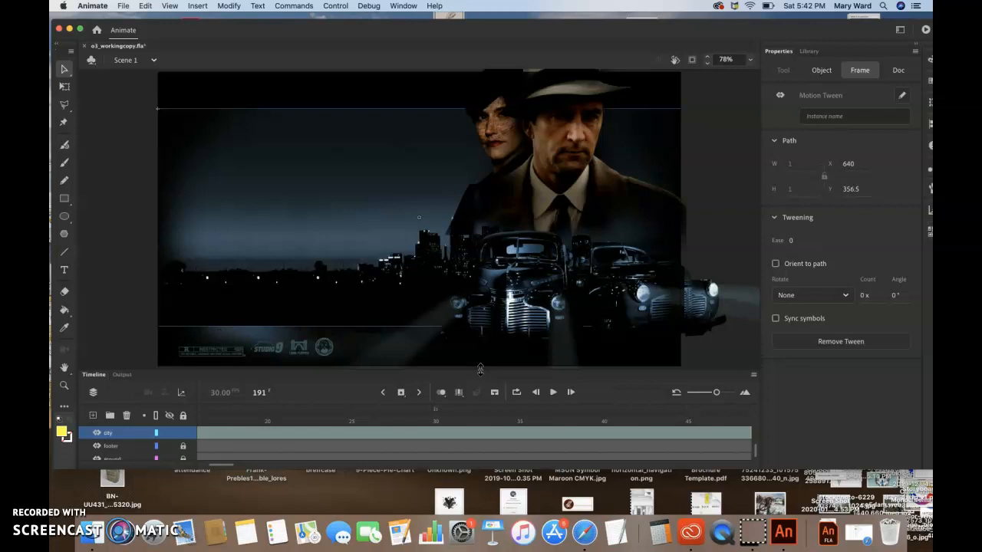
# Step: Display the document library to examine the symbol made from the city bitmap
pyautogui.click(66, 489)
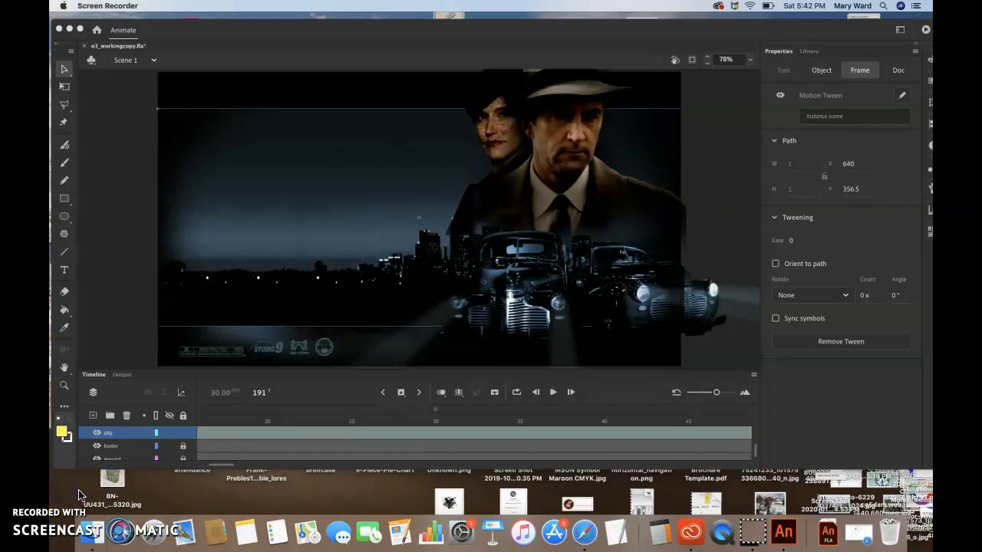
pyautogui.click(807, 57)
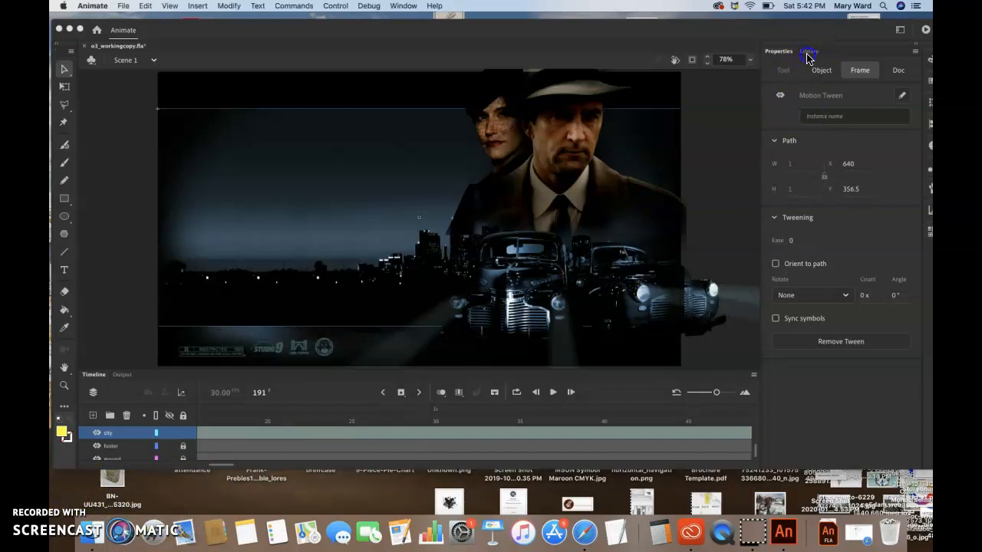
pyautogui.click(808, 52)
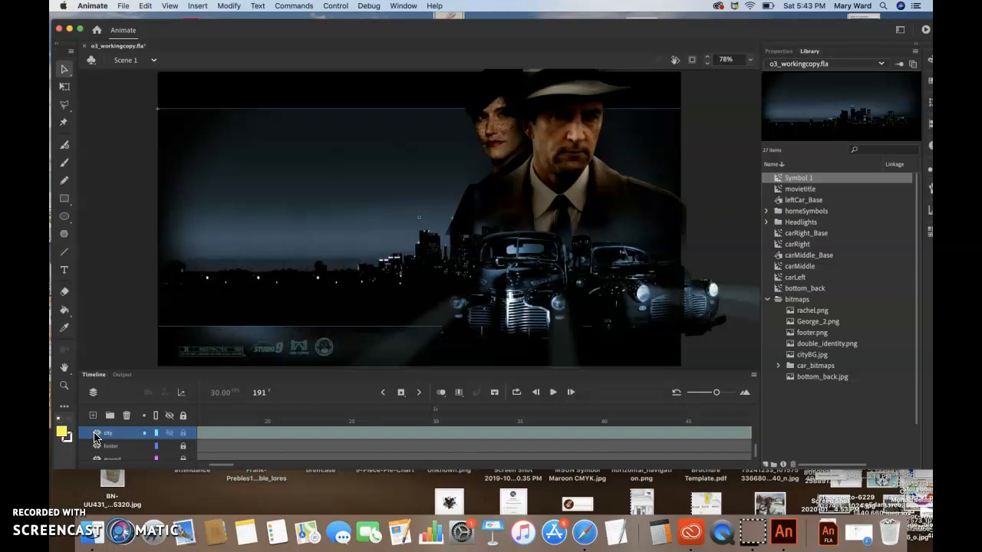
pyautogui.click(69, 493)
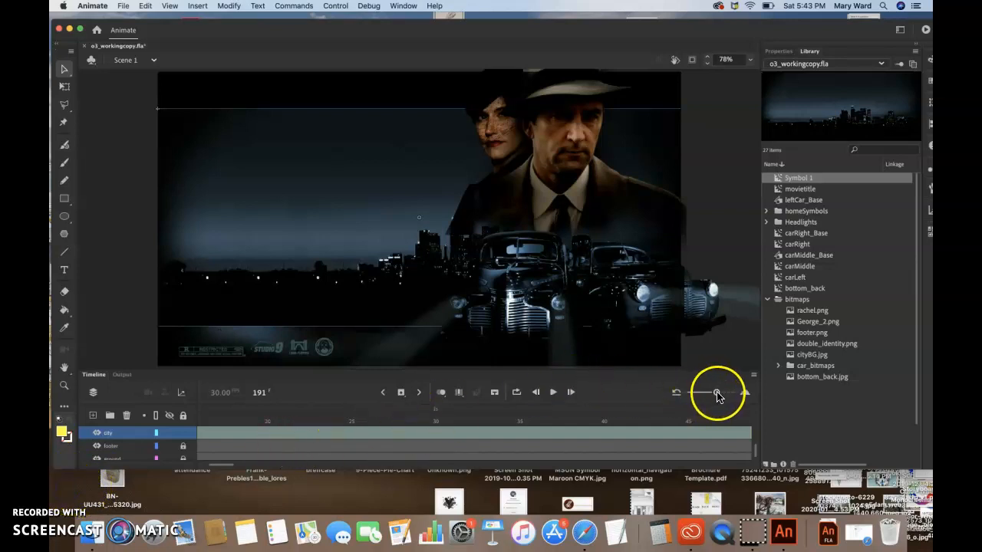
# Step: Move the playhead to frame 191, the last frame of the city tween
pyautogui.moveTo(715, 392); pyautogui.dragTo(695, 394)
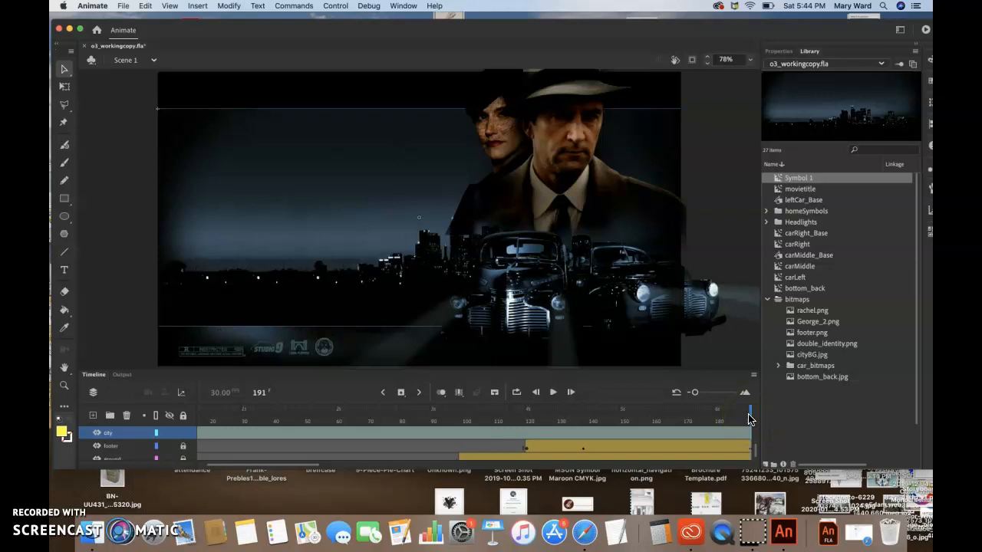
pyautogui.moveTo(749, 419); pyautogui.dragTo(750, 432)
pyautogui.click(749, 433)
pyautogui.click(721, 391)
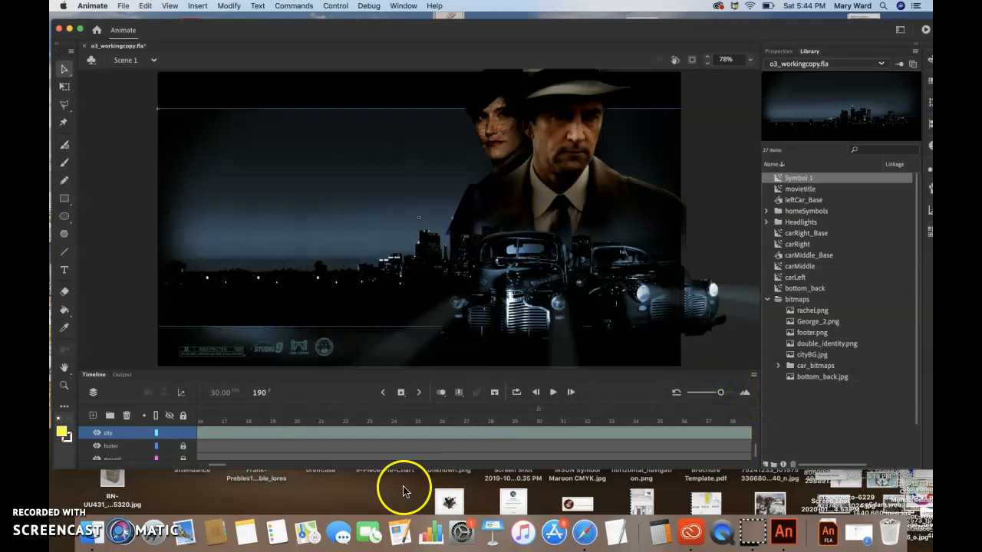
pyautogui.scroll(-2, 367, 452)
pyautogui.hscroll(10, 371, 454)
pyautogui.hscroll(6, 367, 448)
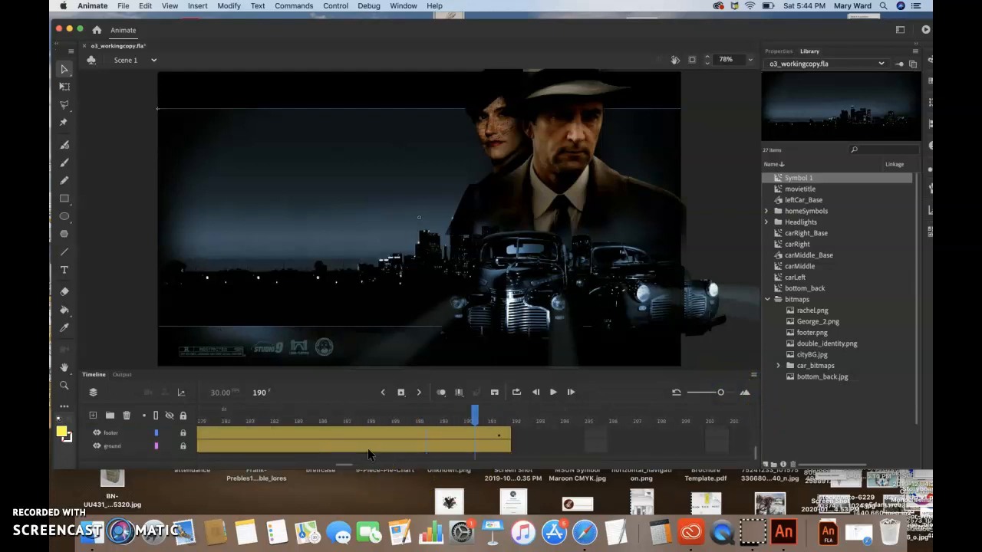
pyautogui.moveTo(473, 412); pyautogui.dragTo(494, 414)
# Step: Move the city instance straight up at frame 191 and set its Y position to 0
pyautogui.click(336, 240)
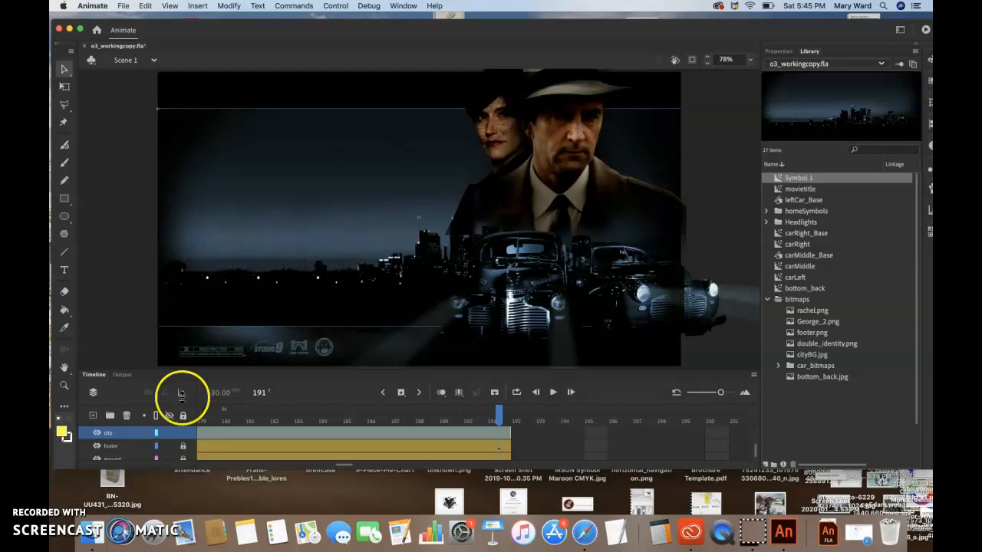
pyautogui.click(66, 497)
pyautogui.click(276, 294)
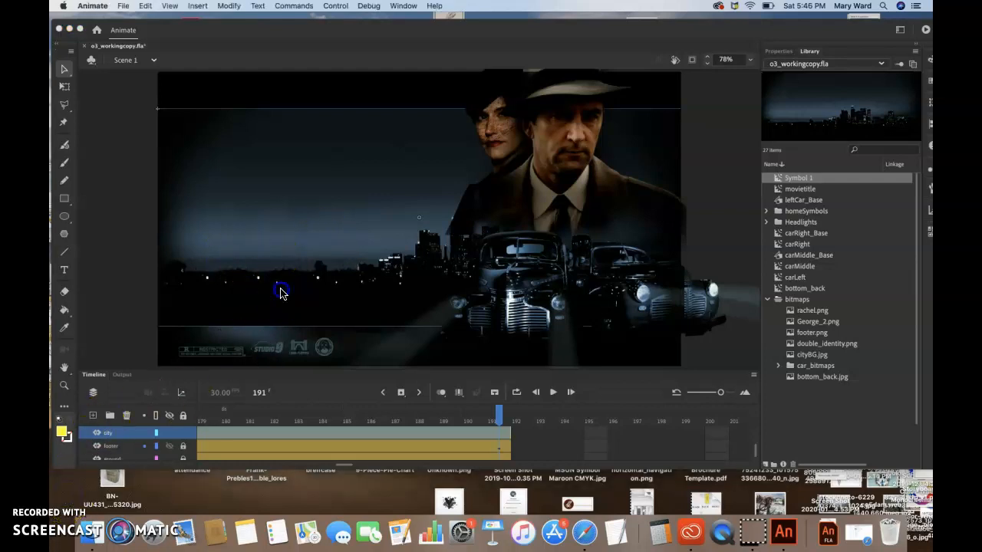
pyautogui.moveTo(281, 254); pyautogui.dragTo(282, 185)
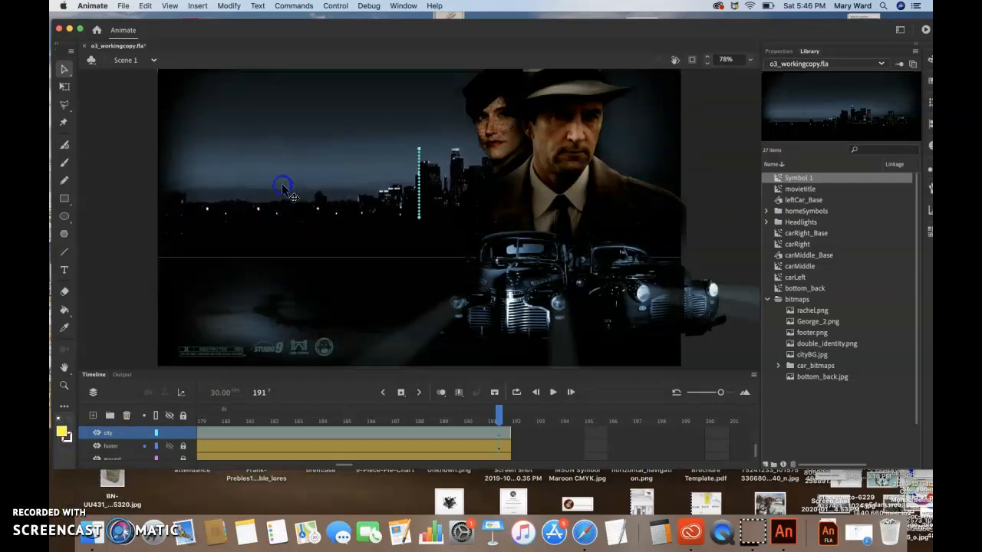
pyautogui.click(778, 51)
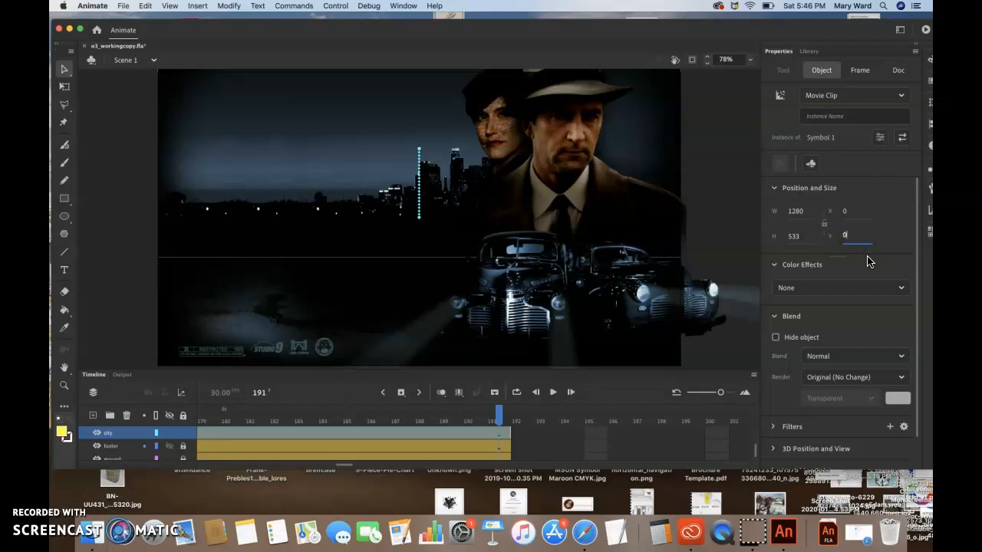
pyautogui.press('Return')
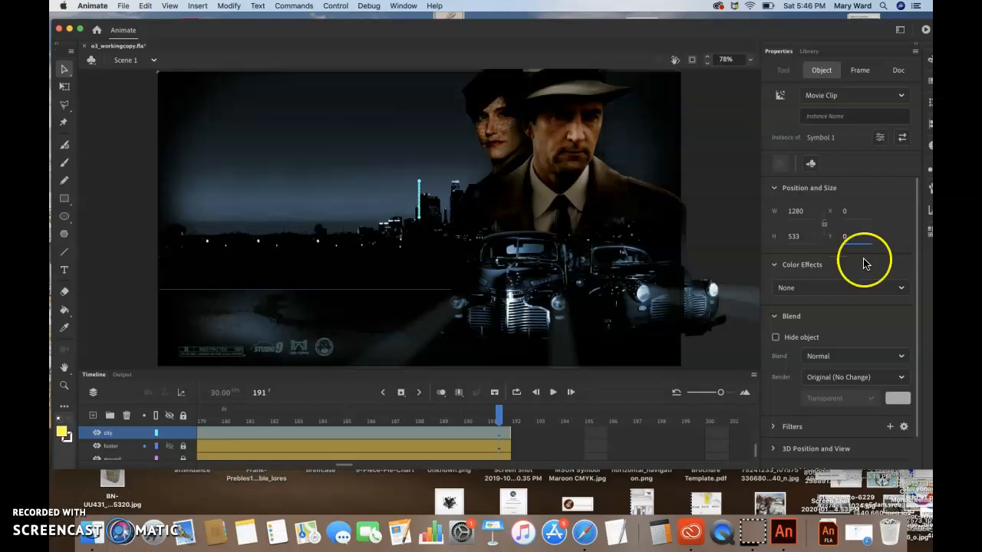
# Step: Return the playhead to frame 1 and scrub forward to frame 22 to preview the city's motion
pyautogui.click(463, 423)
pyautogui.moveTo(463, 423); pyautogui.dragTo(220, 407)
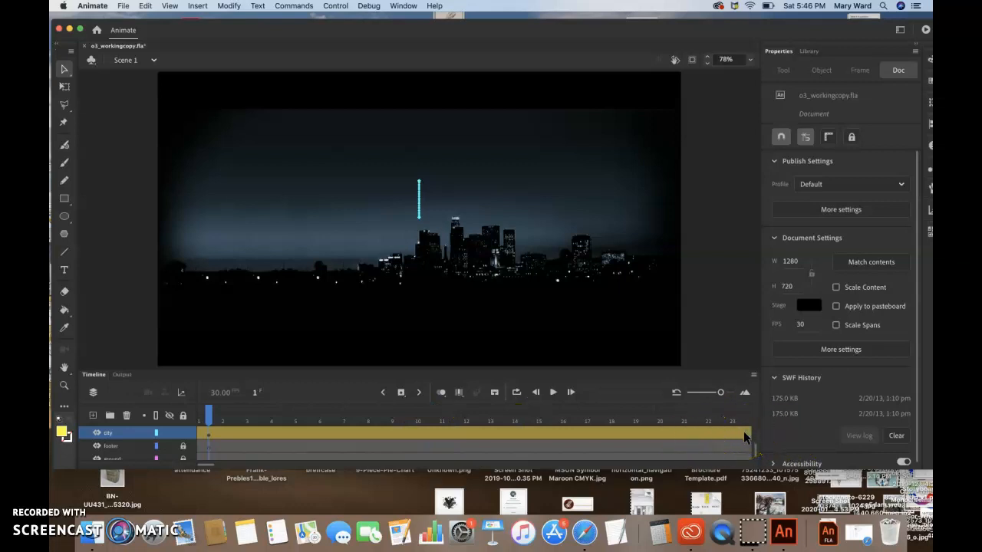
pyautogui.moveTo(207, 414); pyautogui.dragTo(727, 434)
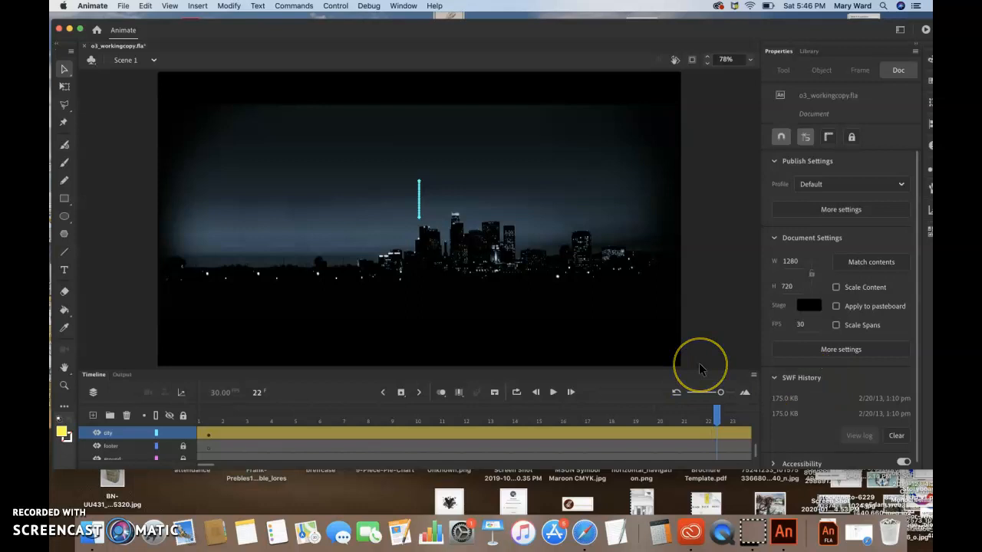